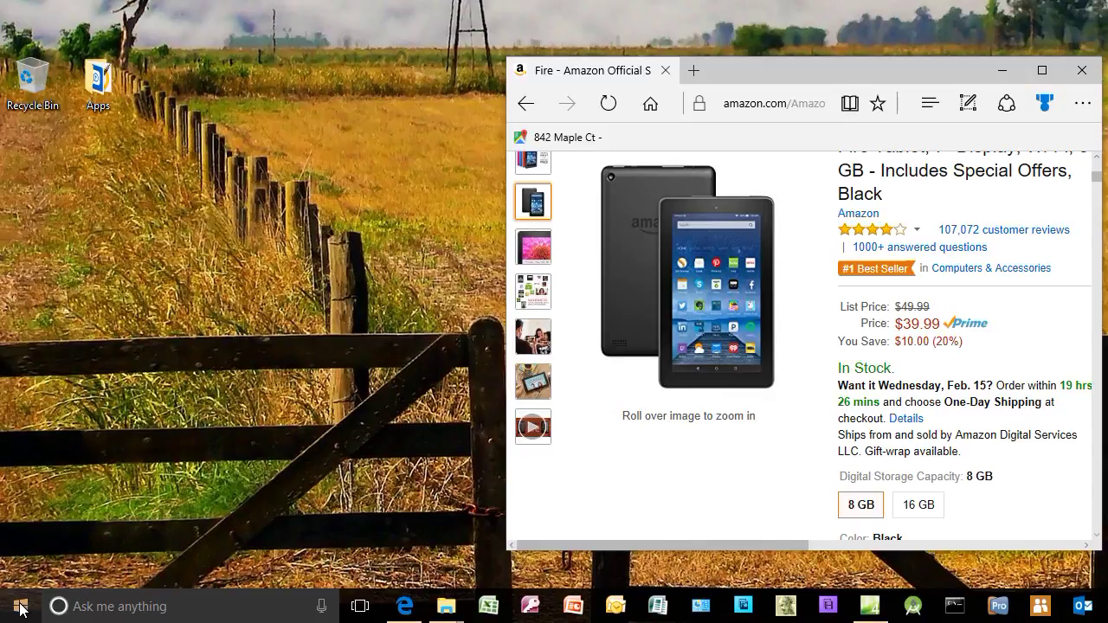
Jump to the W apps in the Start menu, expand Windows Accessories, then open the search panel
left_click(20, 609)
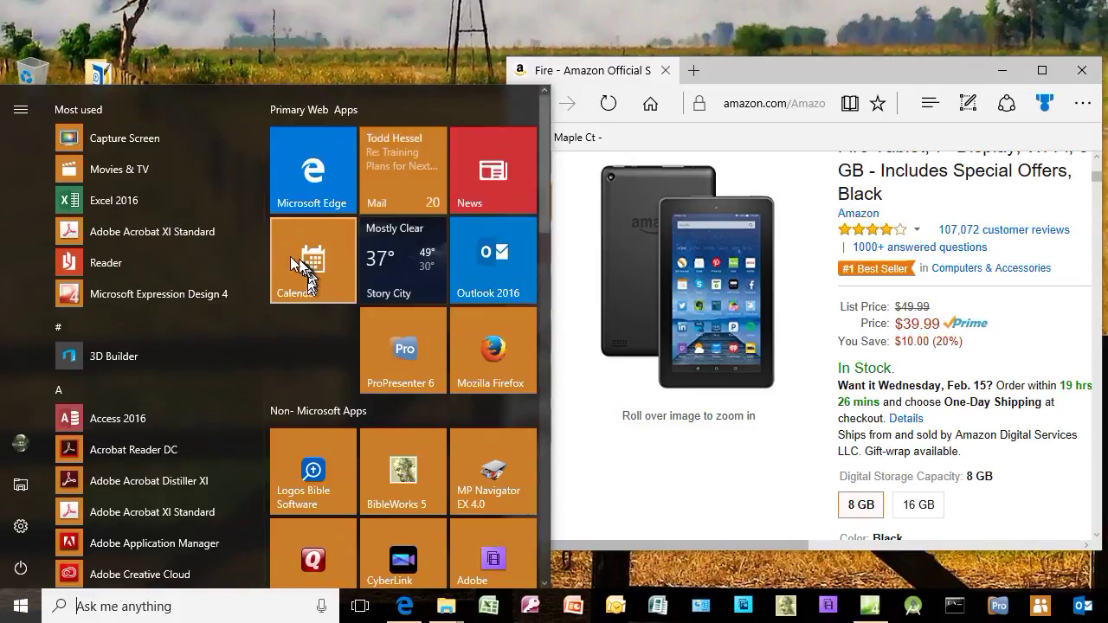
scroll(411, 264, "down", 5)
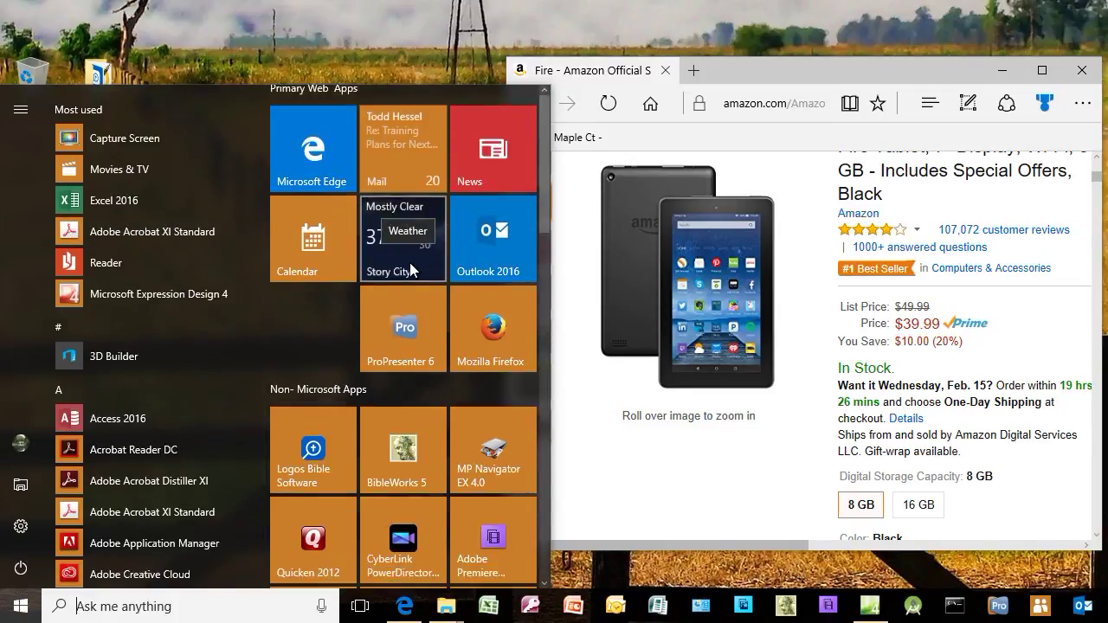
scroll(413, 277, "down", 3)
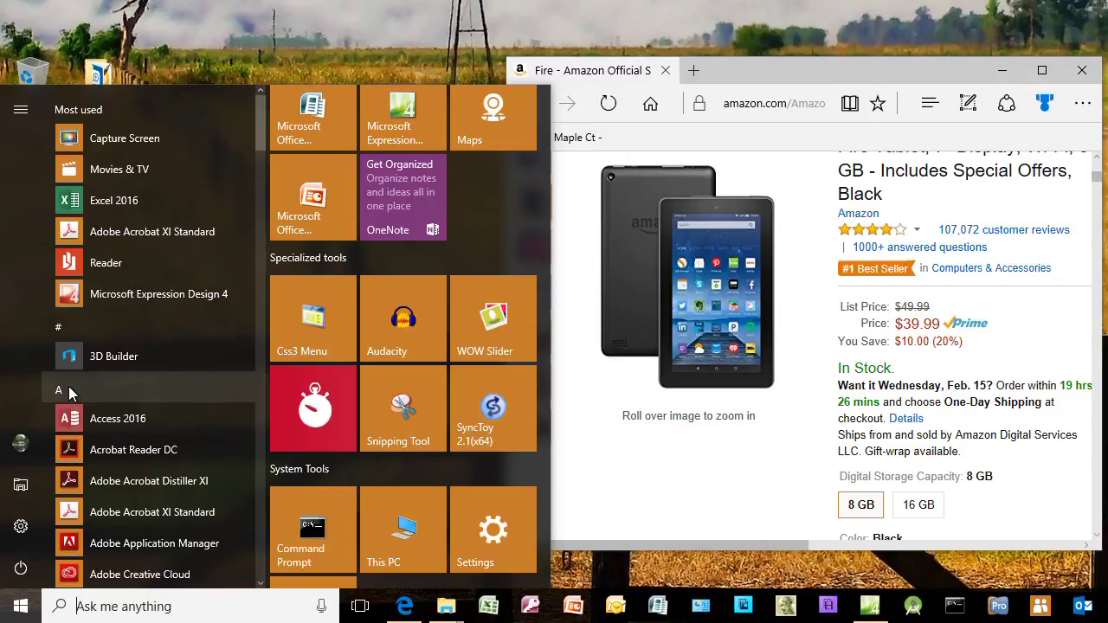
left_click(69, 393)
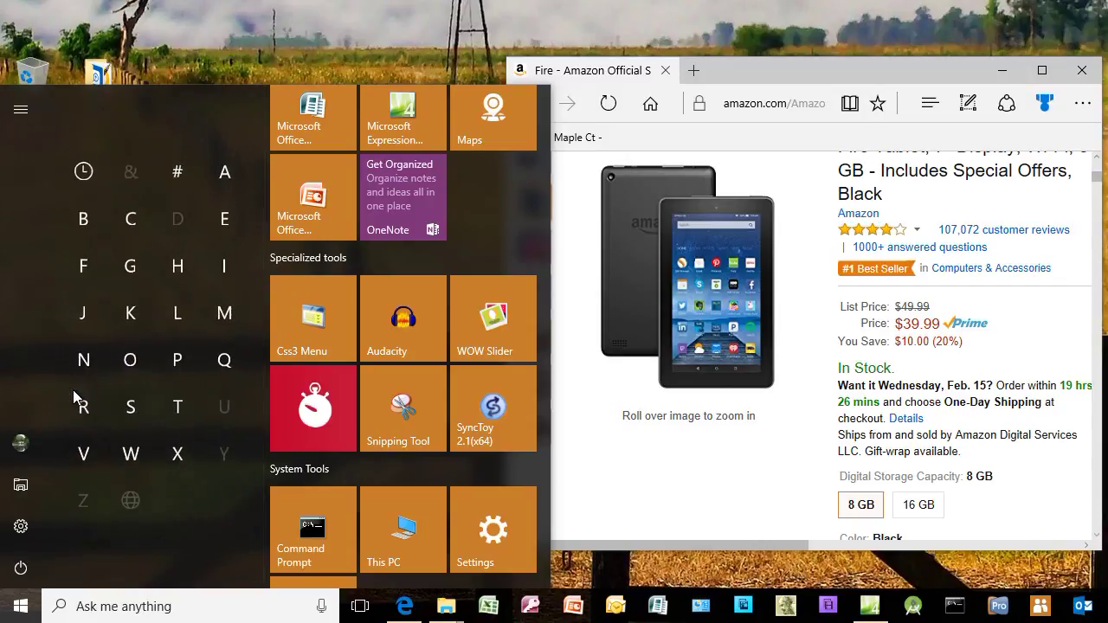
left_click(134, 448)
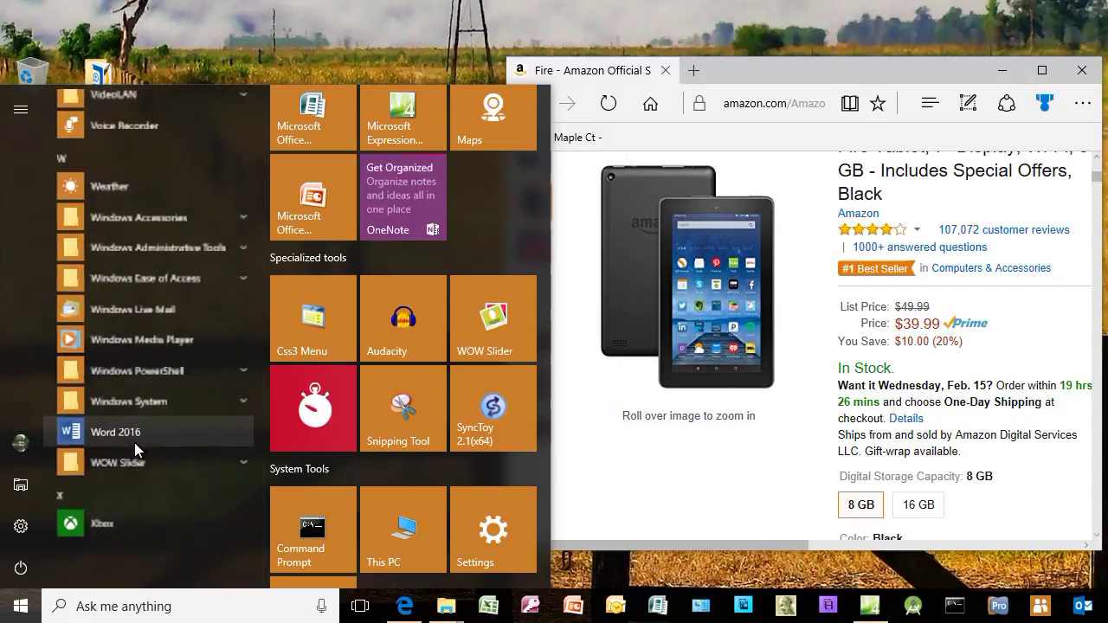
left_click(138, 210)
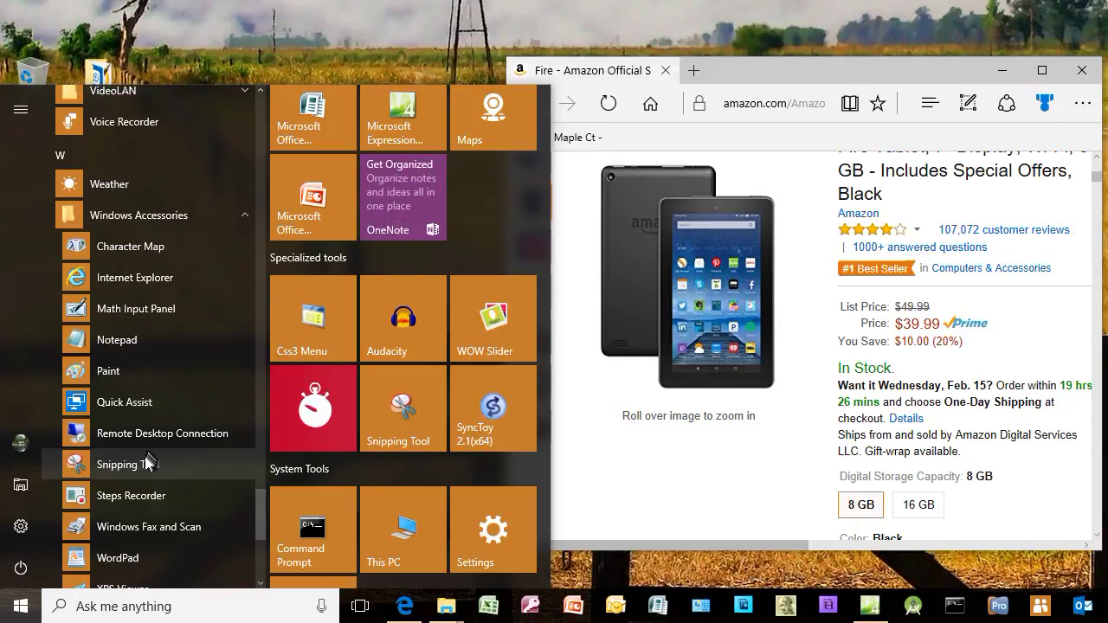
left_click(170, 607)
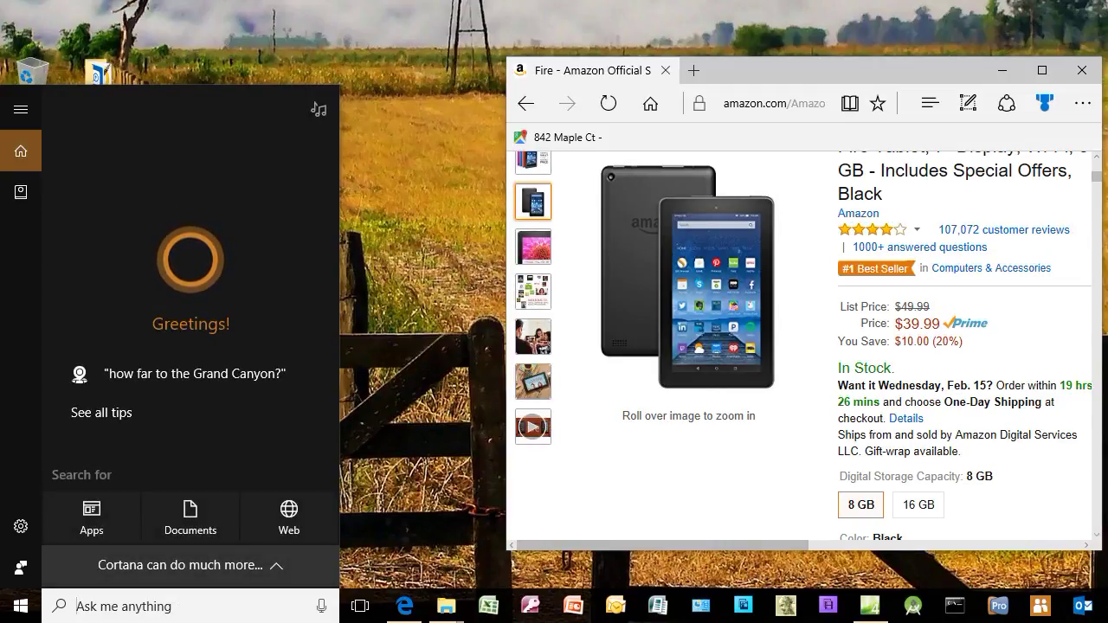
Search for 's' and launch Snipping Tool from the best match
type("s")
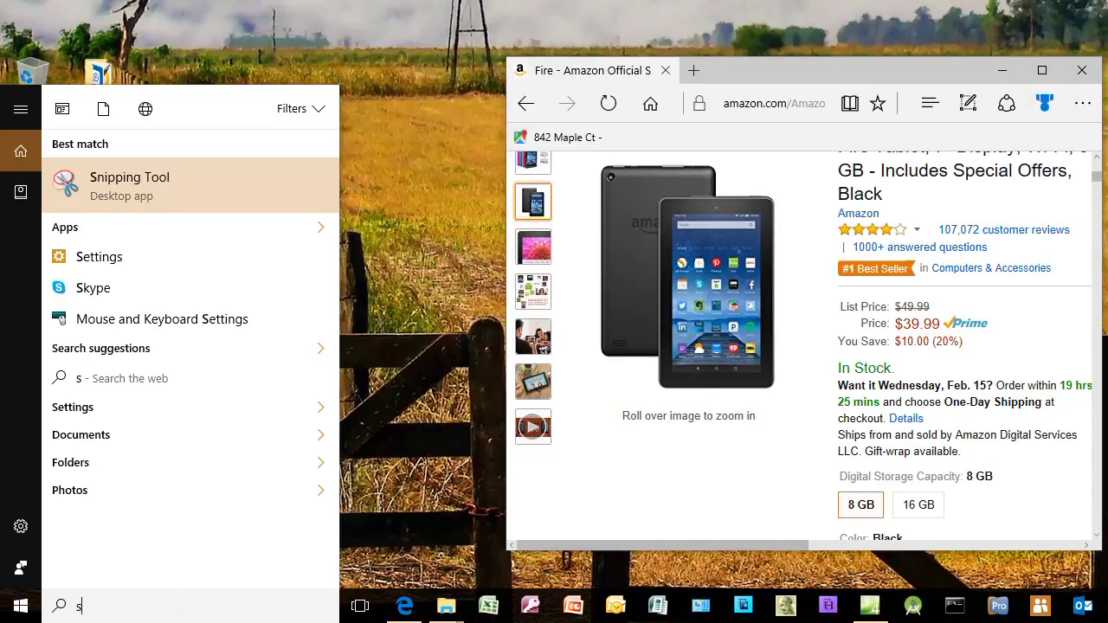
left_click(177, 178)
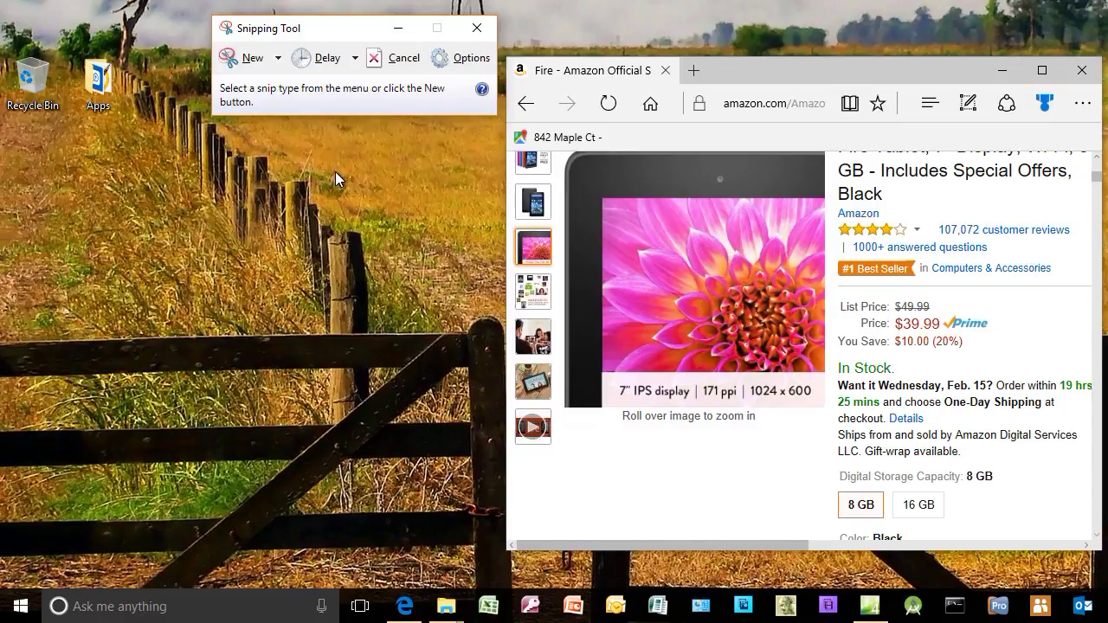
Pick Rectangular Snip from the New dropdown's snip types
left_click(278, 60)
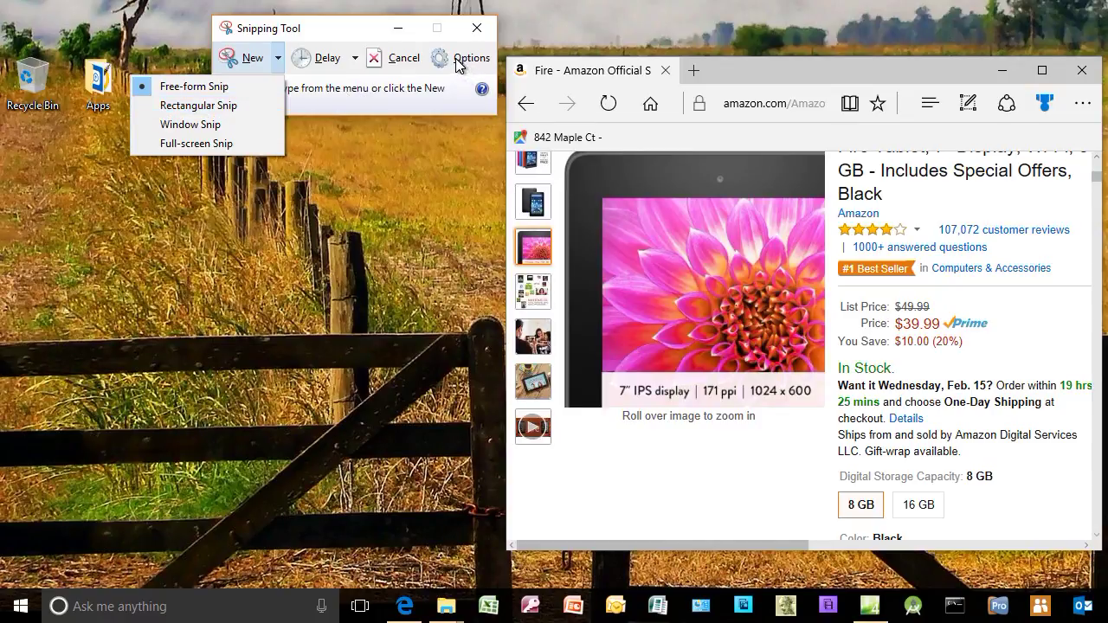
left_click(197, 105)
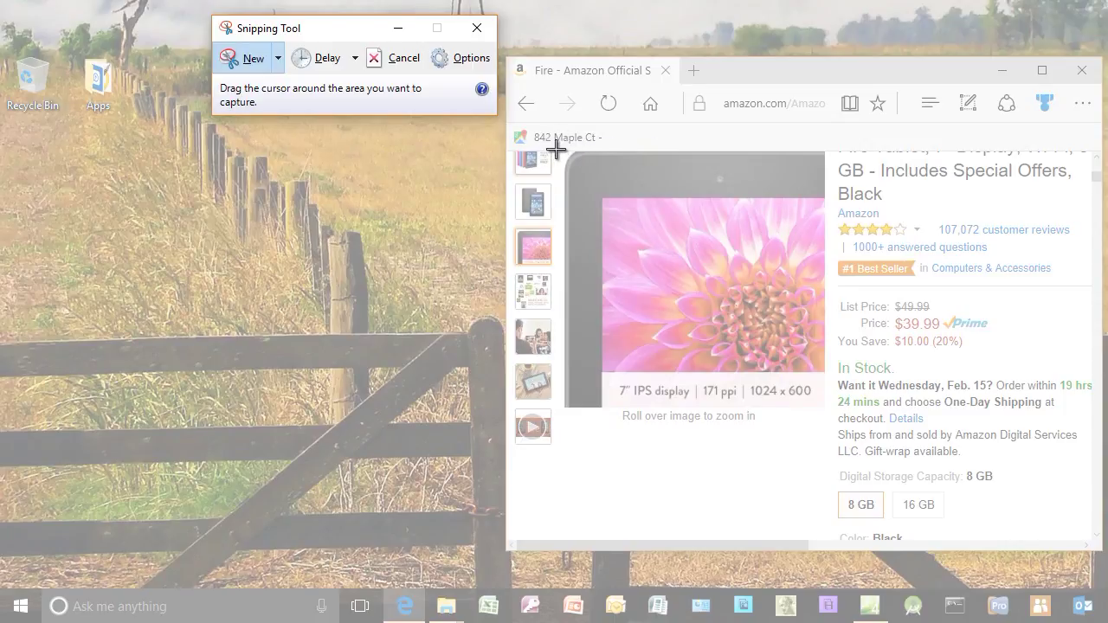
Capture a rectangle around the Fire tablet's pink flower product image
left_click_drag(555, 150, 823, 372)
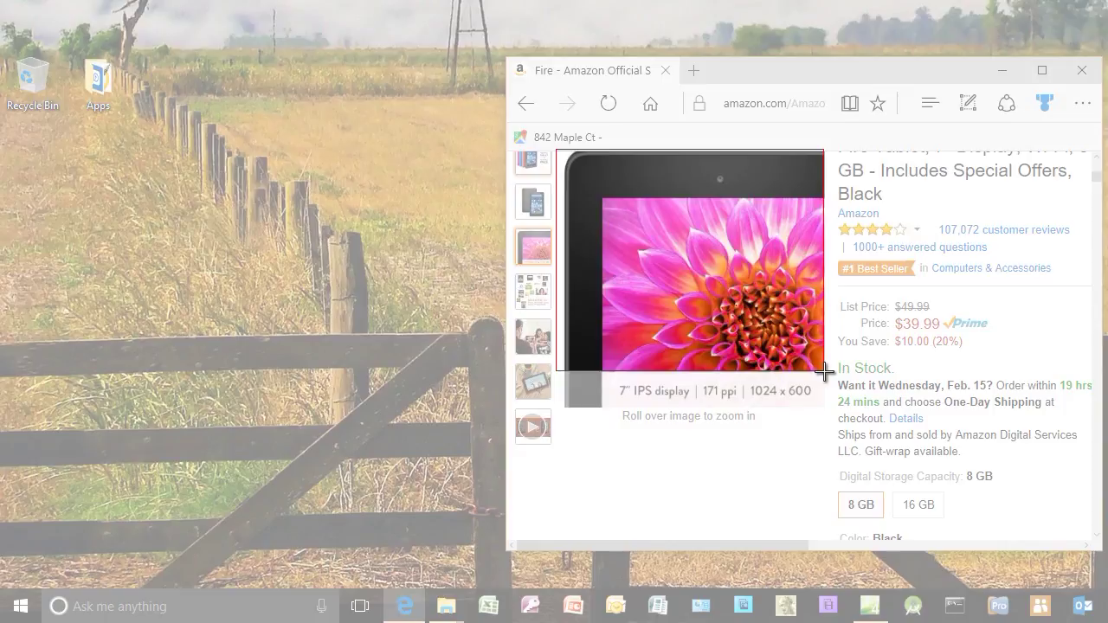
left_click_drag(824, 372, 824, 372)
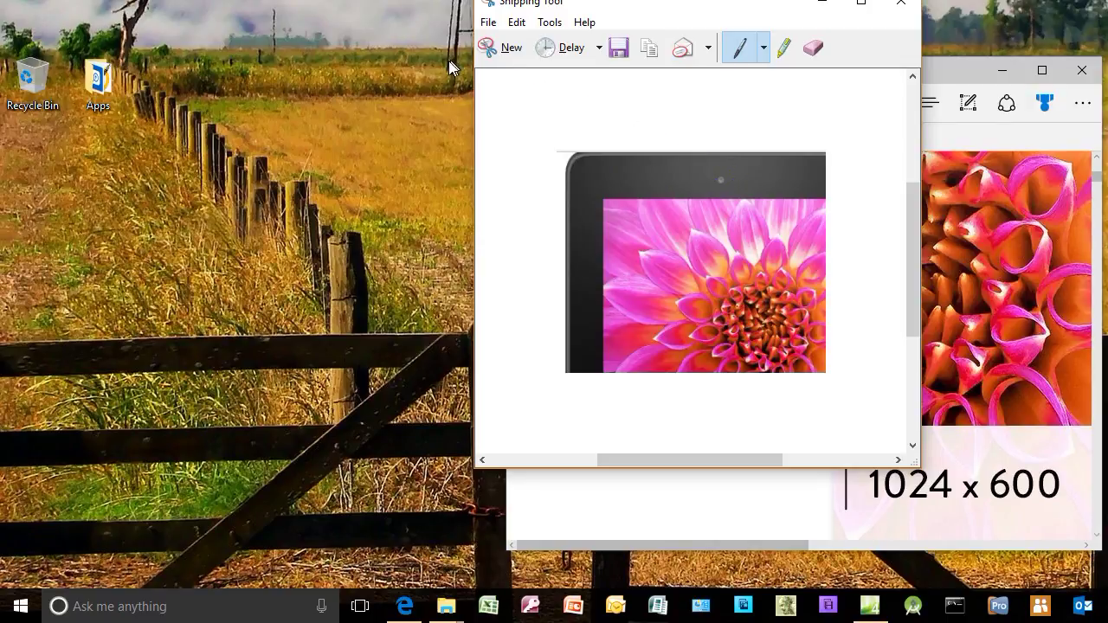
Bring up the Save As dialog for the tablet snip from the File menu
left_click(489, 24)
mouse_move(469, 89)
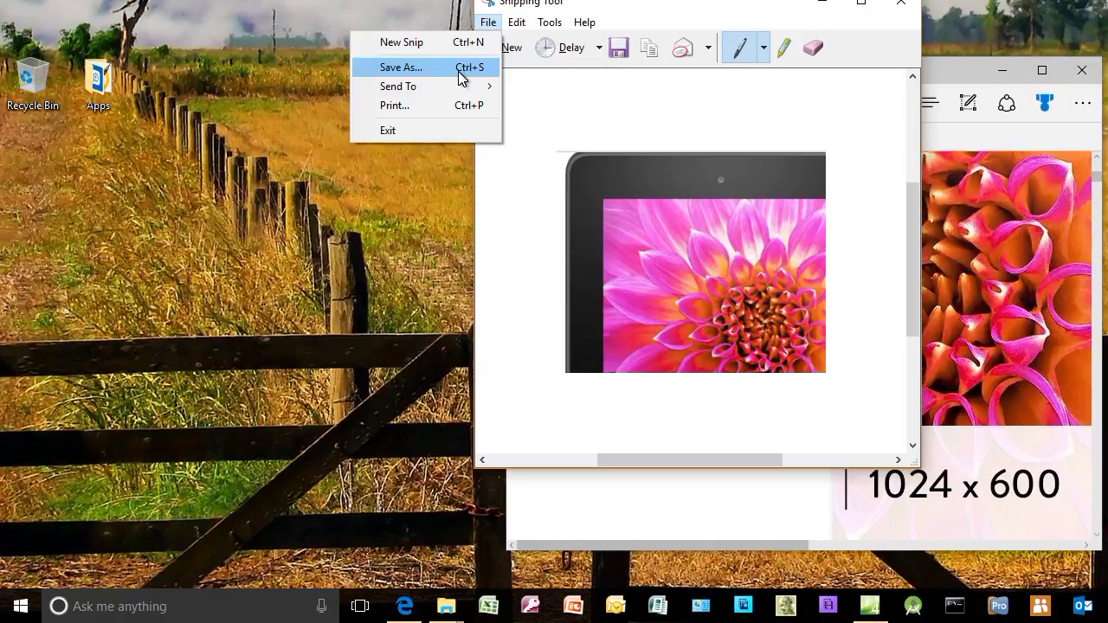
left_click(461, 76)
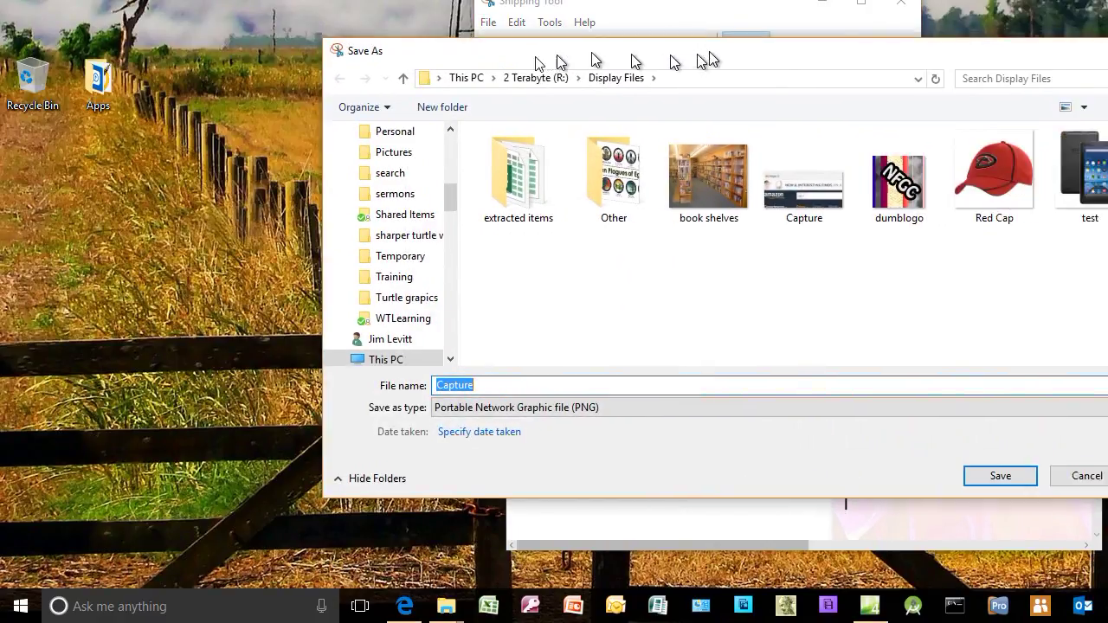
Save the tablet snip as 'test 2' in PNG format to Display Files
left_click_drag(536, 63, 424, 65)
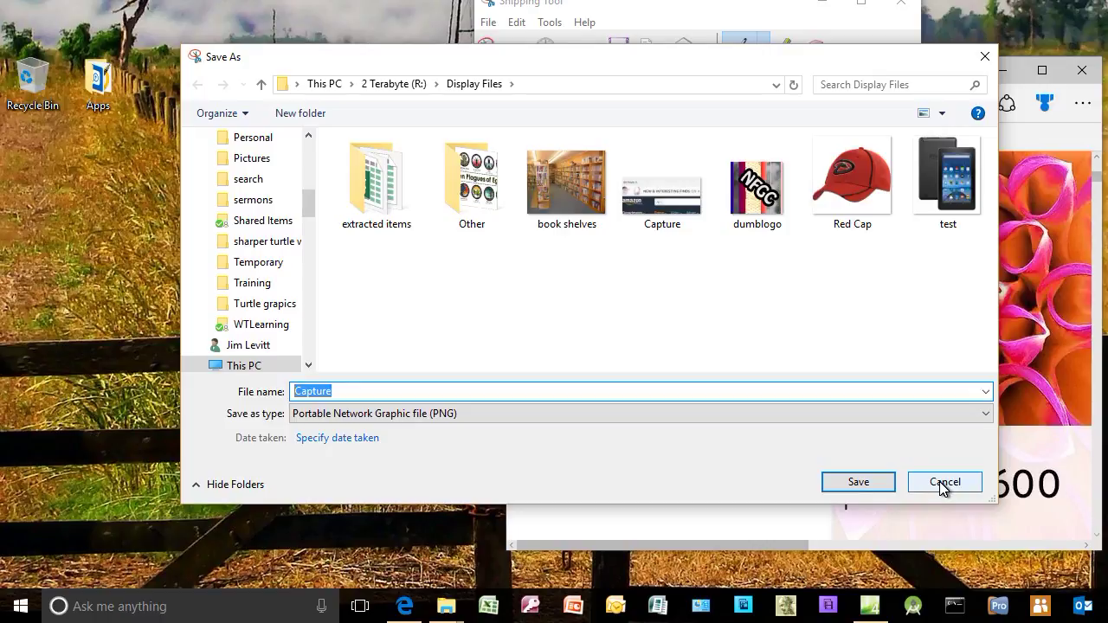
type("test")
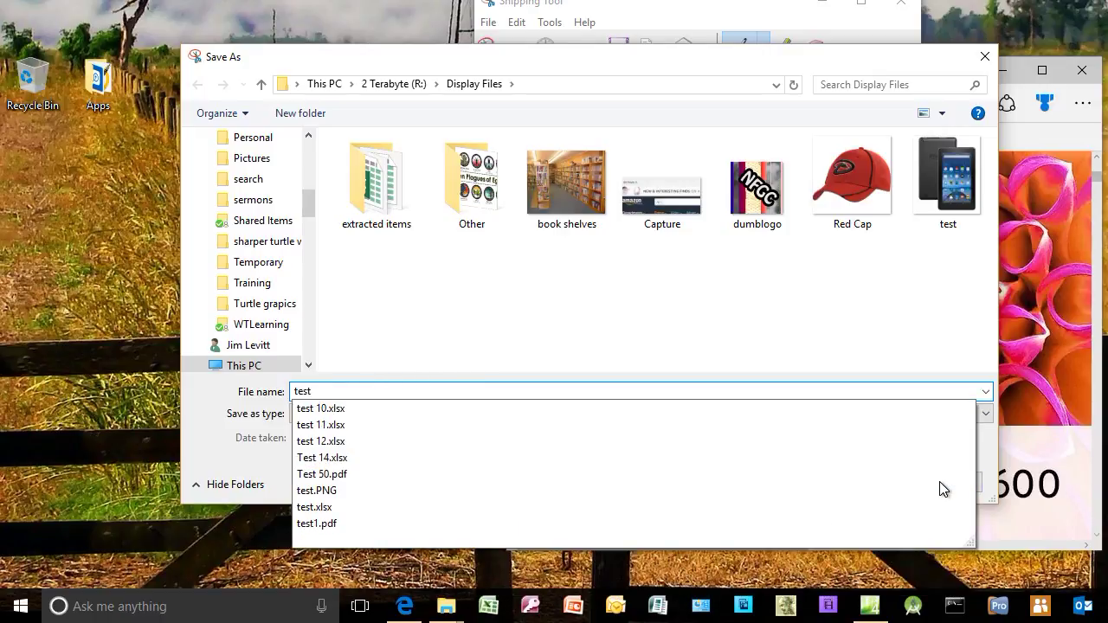
type(" 2")
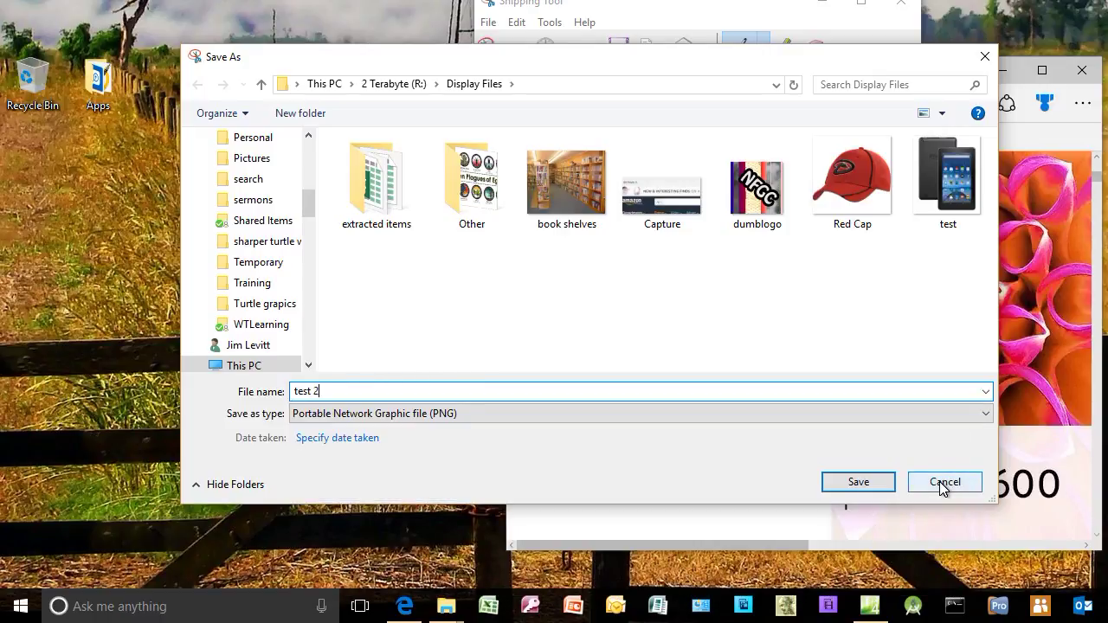
left_click(988, 420)
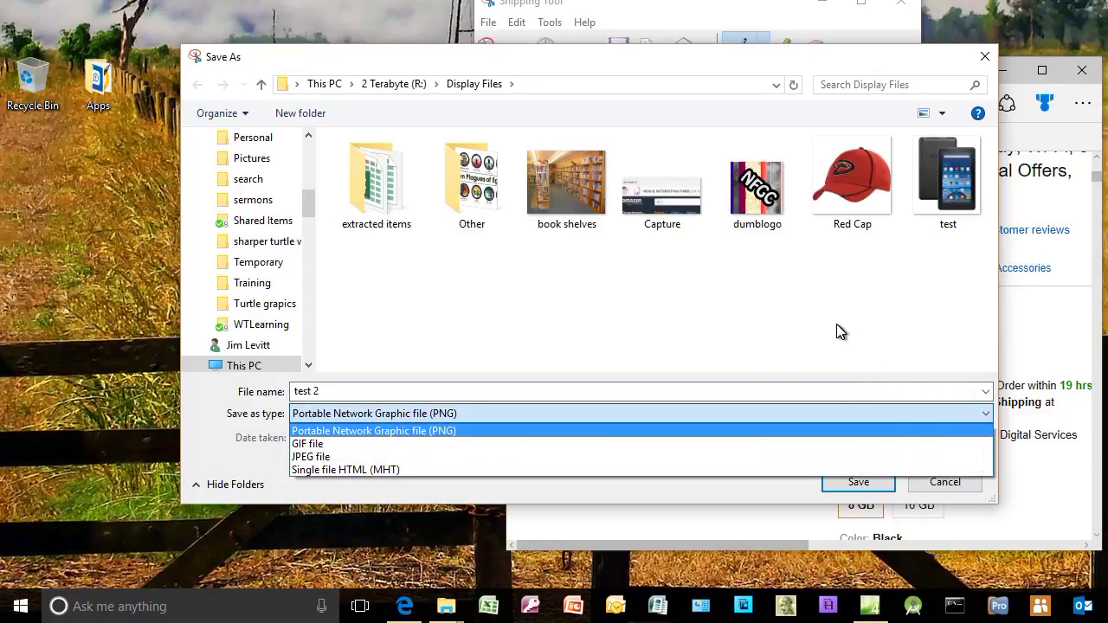
left_click(506, 435)
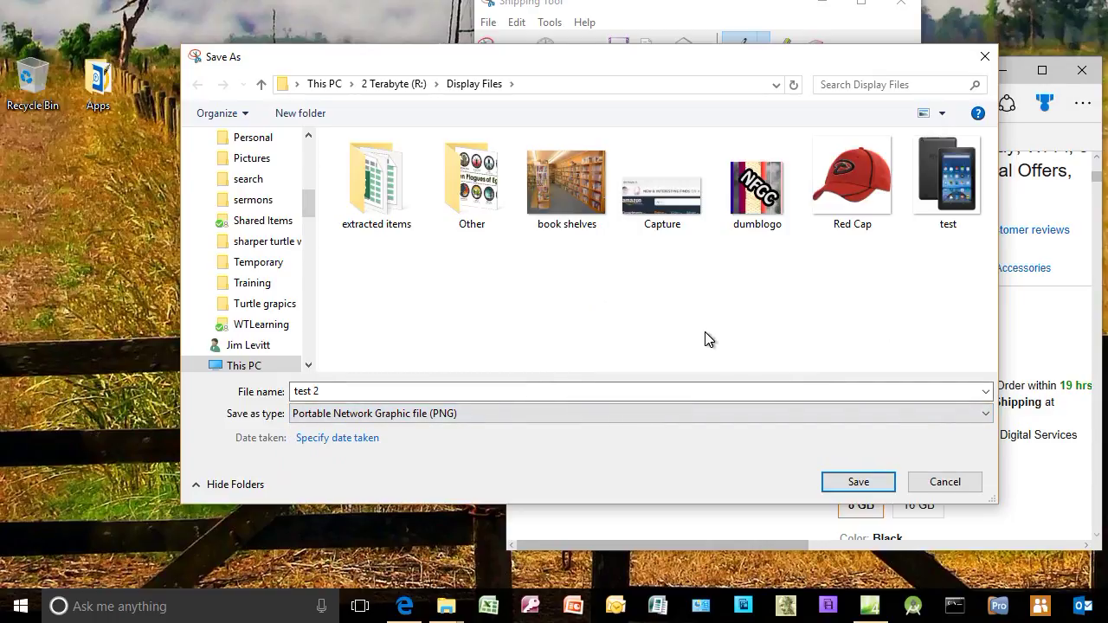
left_click(857, 485)
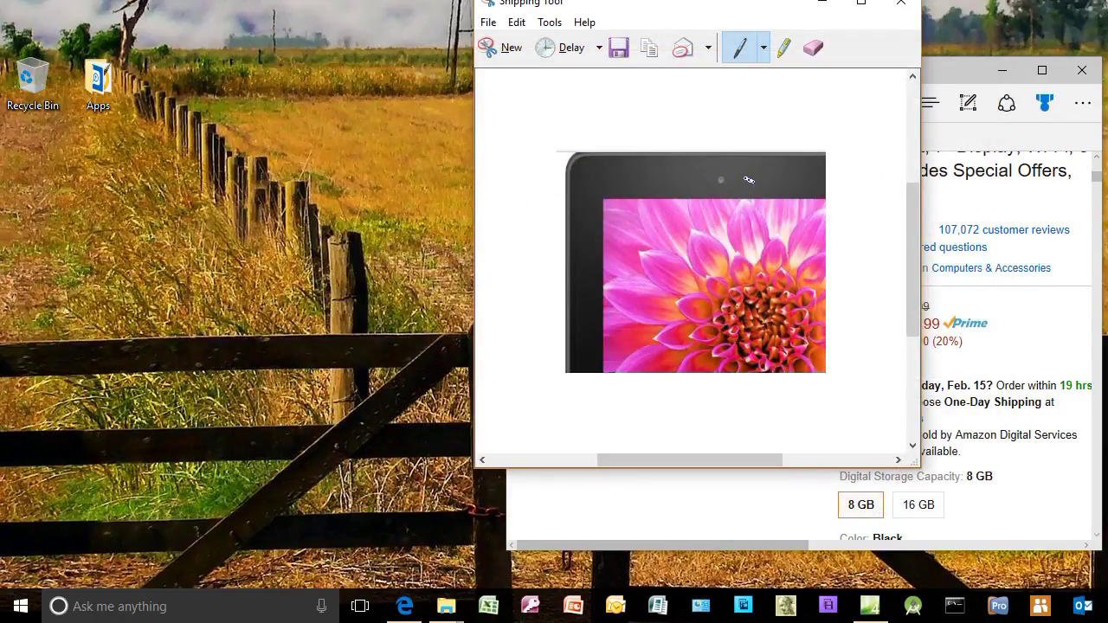
Start a new Free-form Snip and trace an outline around the tablet's pink flower
left_click(514, 49)
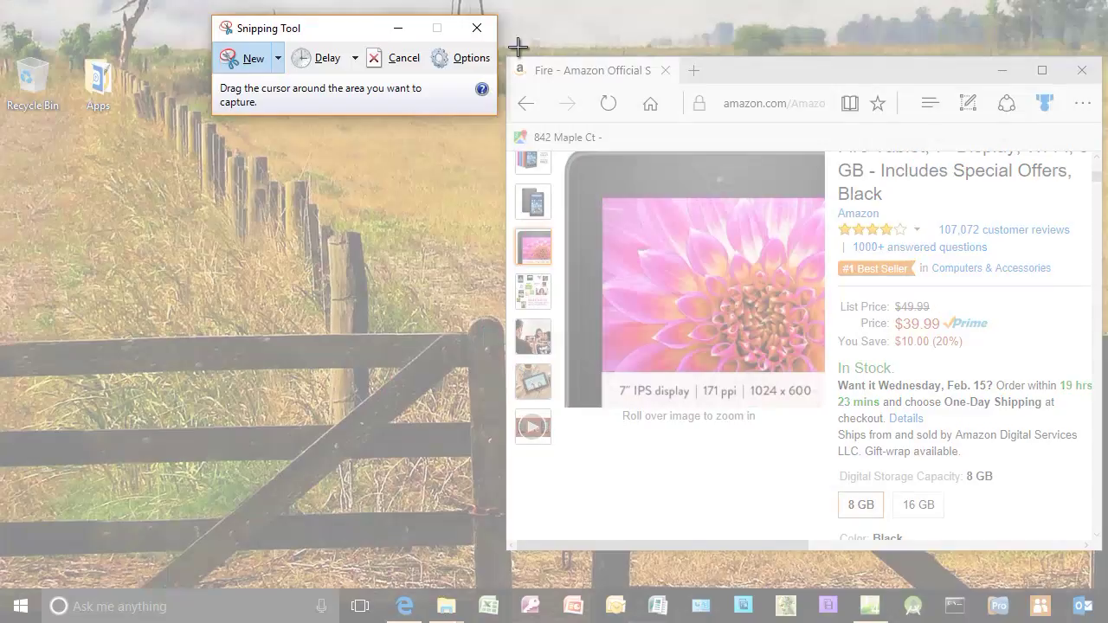
left_click(279, 62)
left_click(250, 84)
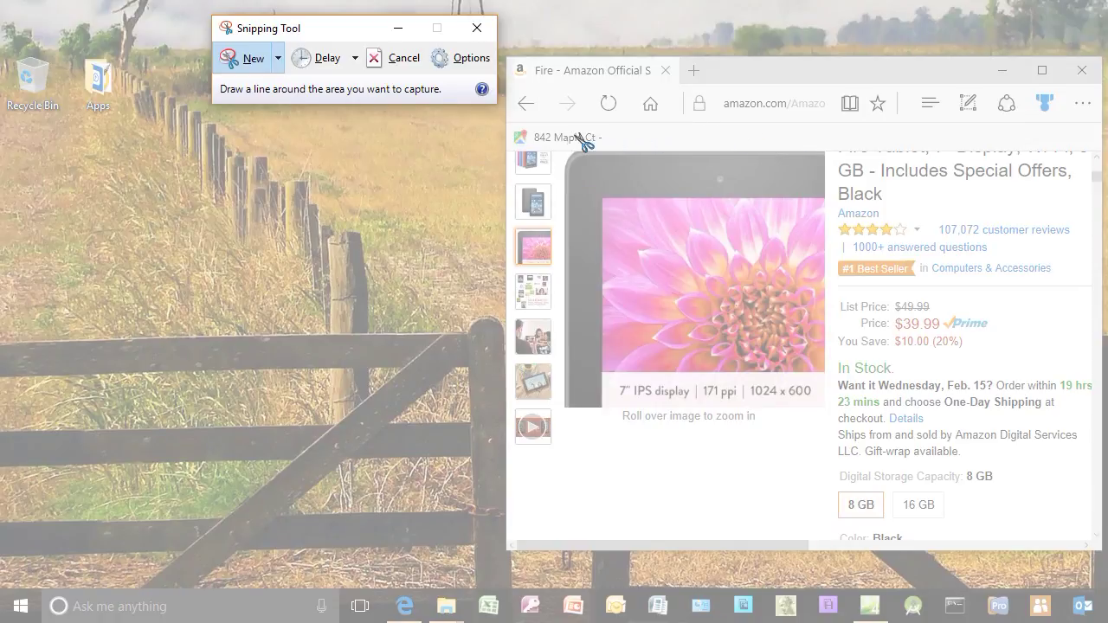
mouse_move(575, 168)
left_mouse_down()
mouse_move(571, 159)
mouse_move(597, 155)
mouse_move(679, 158)
mouse_move(827, 178)
mouse_move(826, 316)
mouse_move(770, 372)
mouse_move(696, 385)
mouse_move(643, 341)
mouse_move(626, 292)
mouse_move(672, 234)
mouse_move(567, 156)
left_mouse_up()
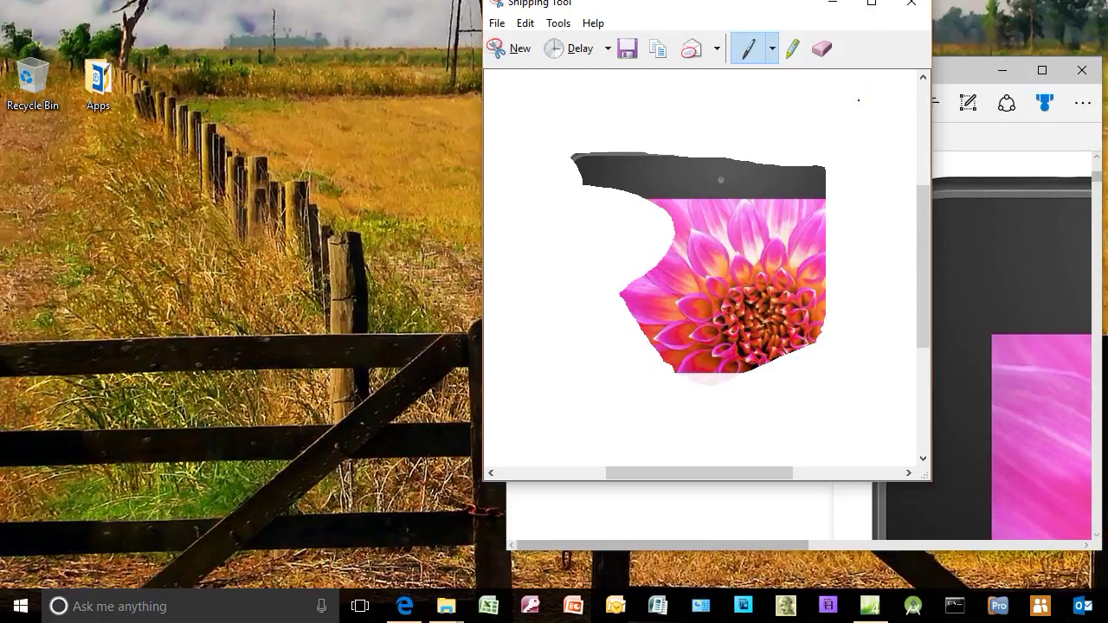
Choose Custom Pen from the Pen dropdown and bring up its options list
left_click(497, 26)
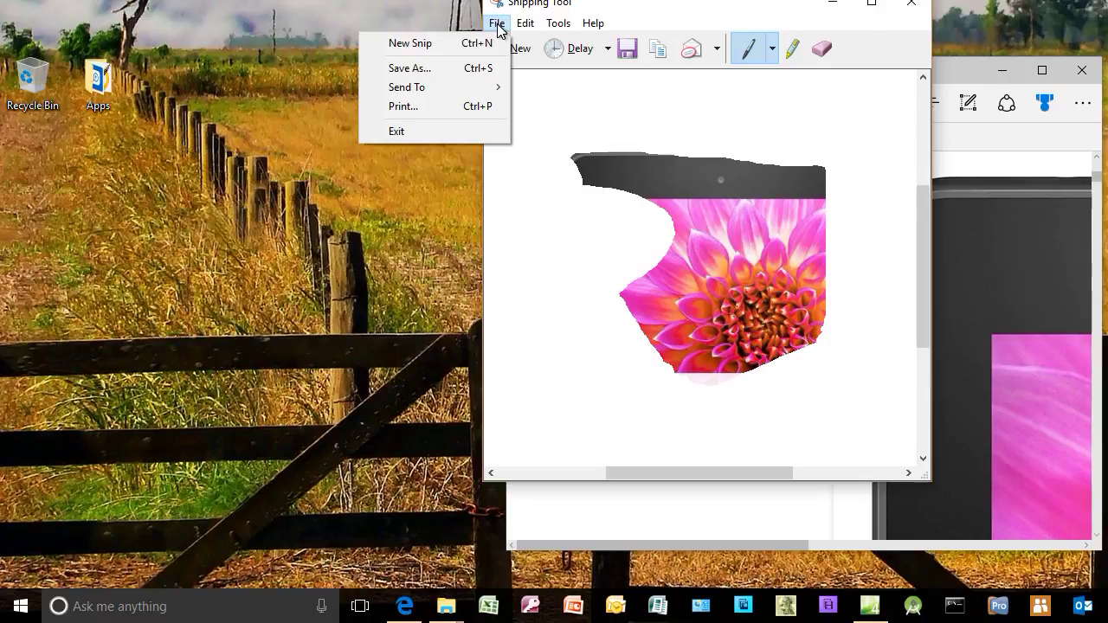
mouse_move(464, 89)
left_click(772, 50)
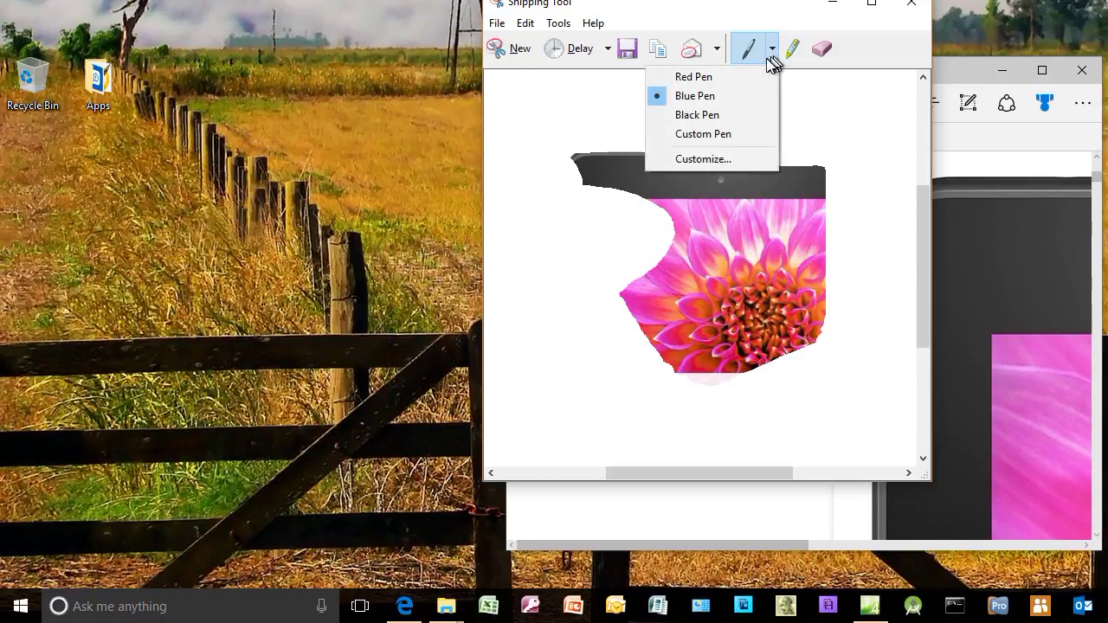
left_click(731, 140)
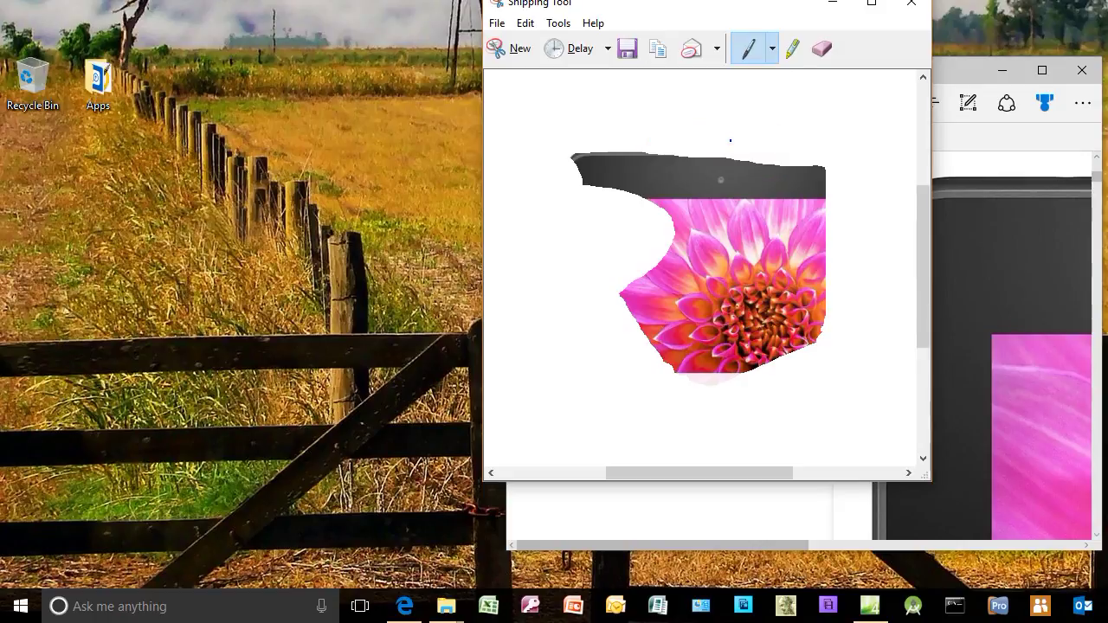
left_click(768, 53)
Customize the blue pen to Thick point pen with Round tip pen and confirm
left_click(742, 158)
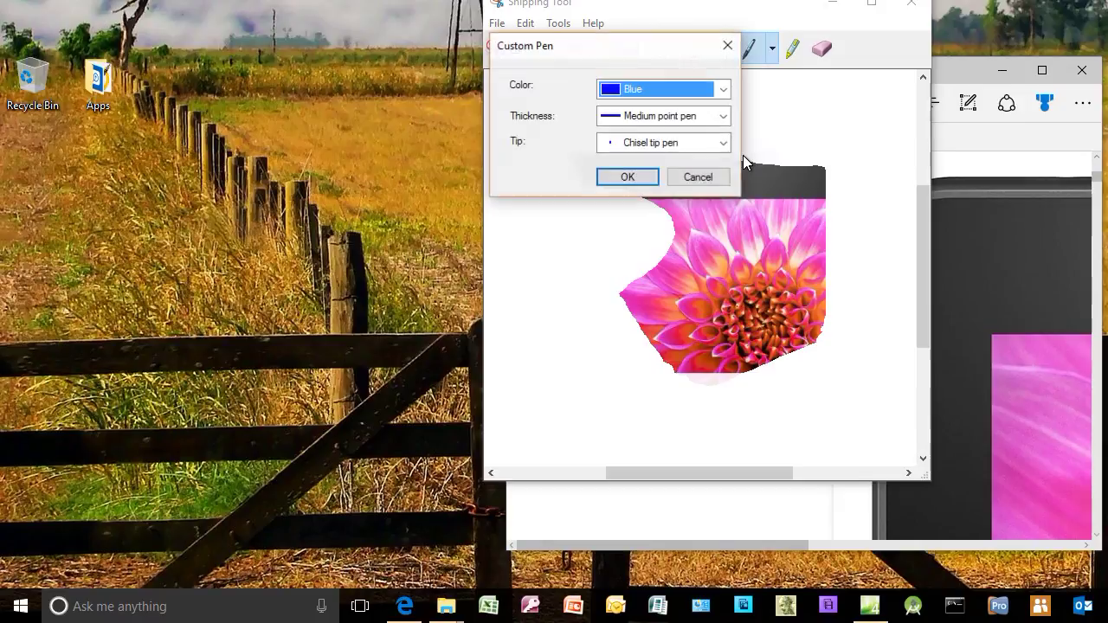
left_click(724, 117)
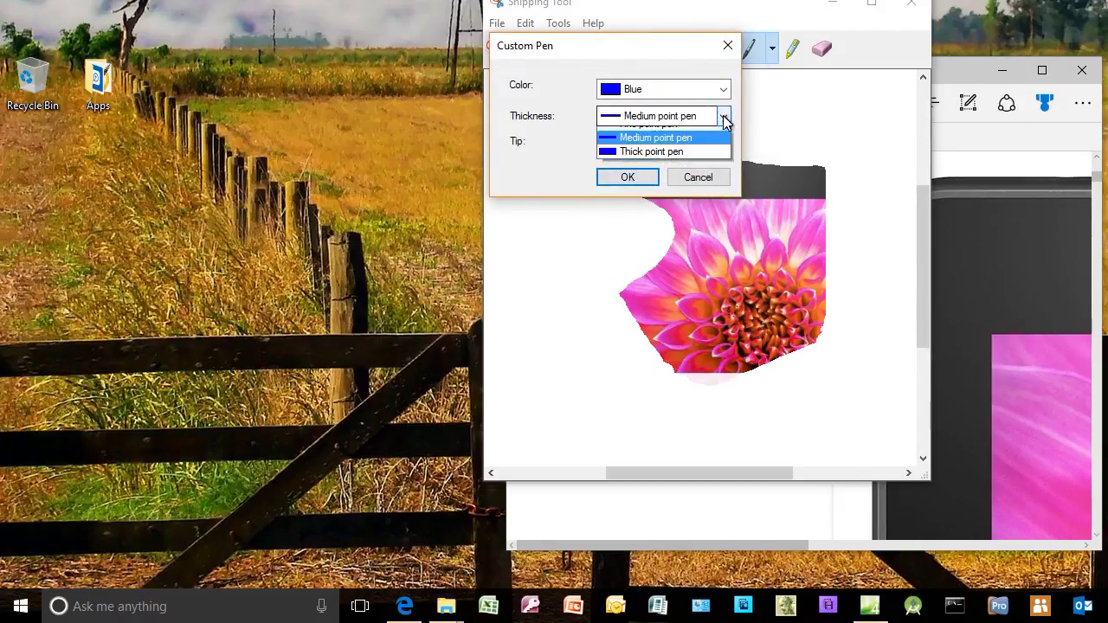
left_click(703, 163)
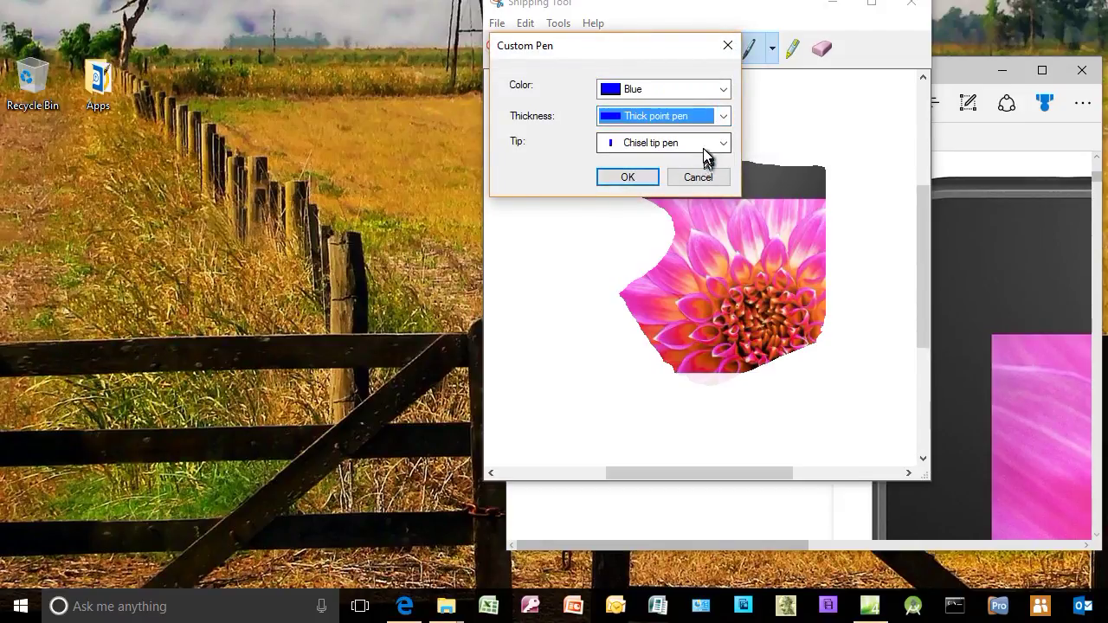
left_click(725, 145)
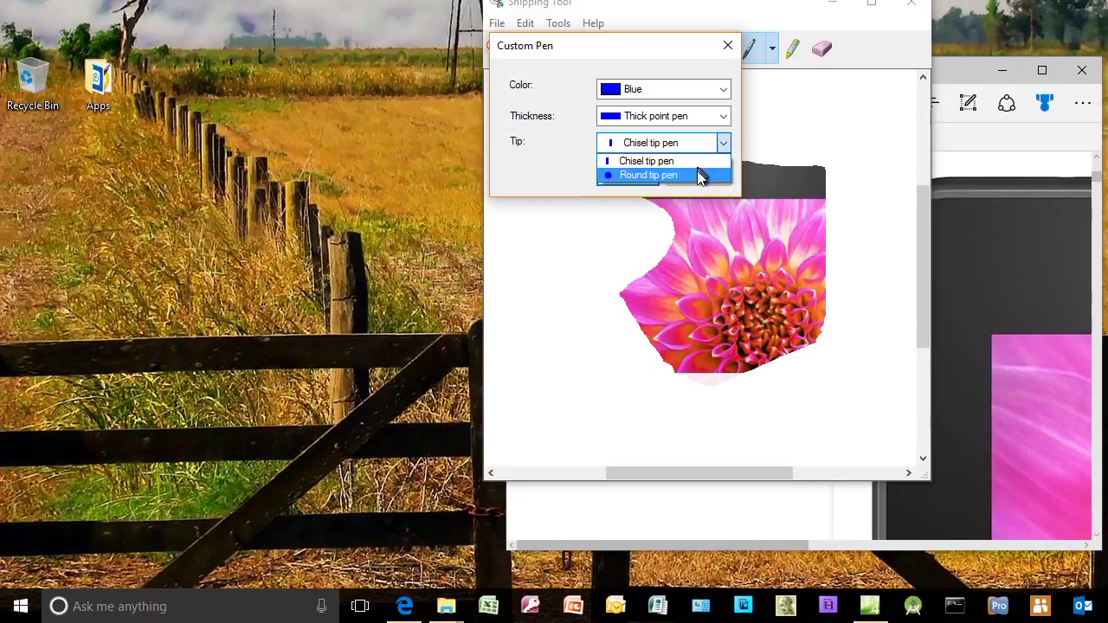
left_click(699, 176)
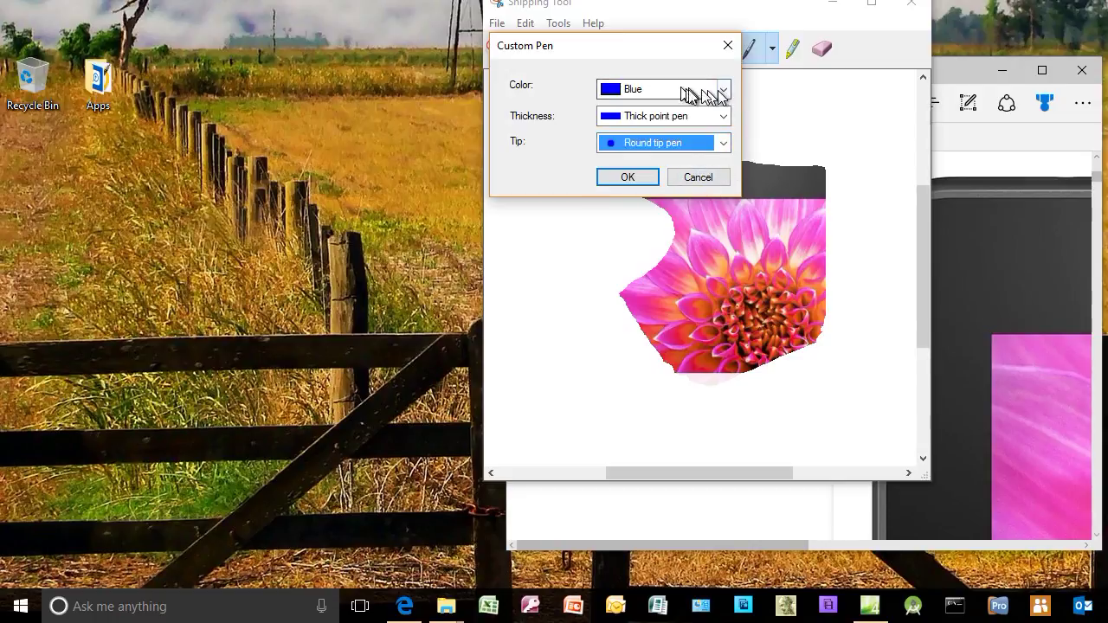
left_click(641, 178)
left_click_drag(759, 72, 783, 101)
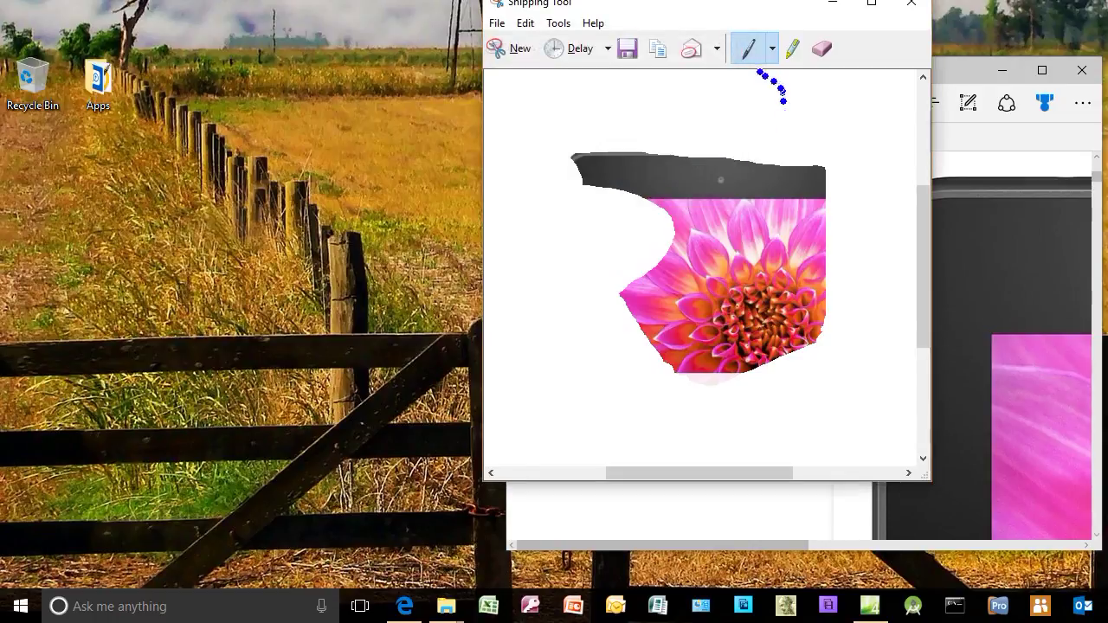
With the custom pen, draw a zigzag above the flower snip, then curves and loops around and across it
left_click(769, 52)
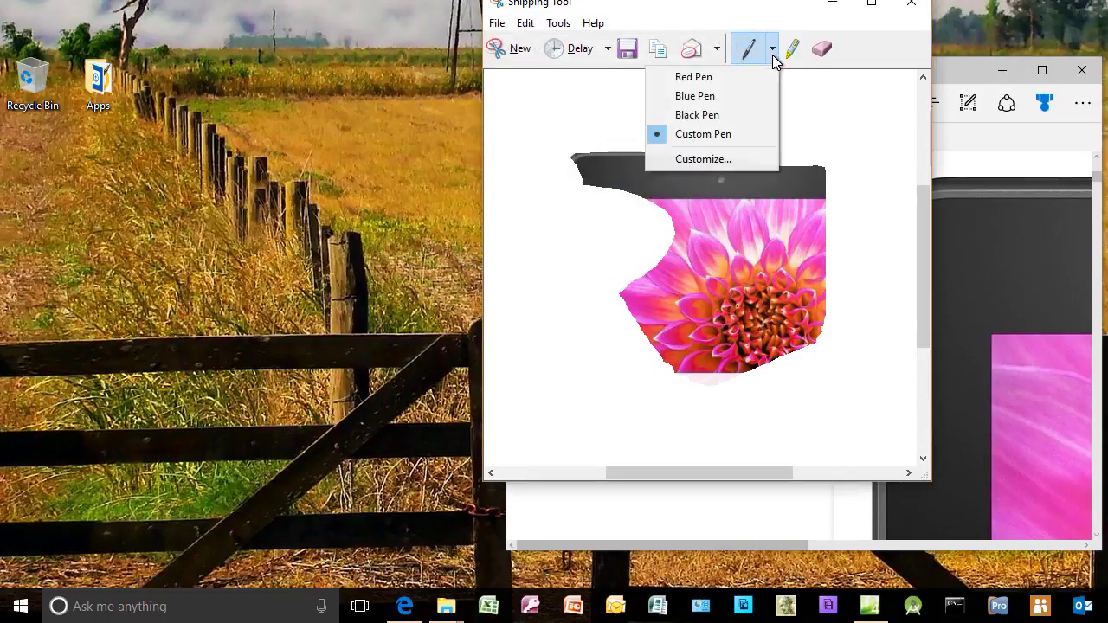
left_click(594, 119)
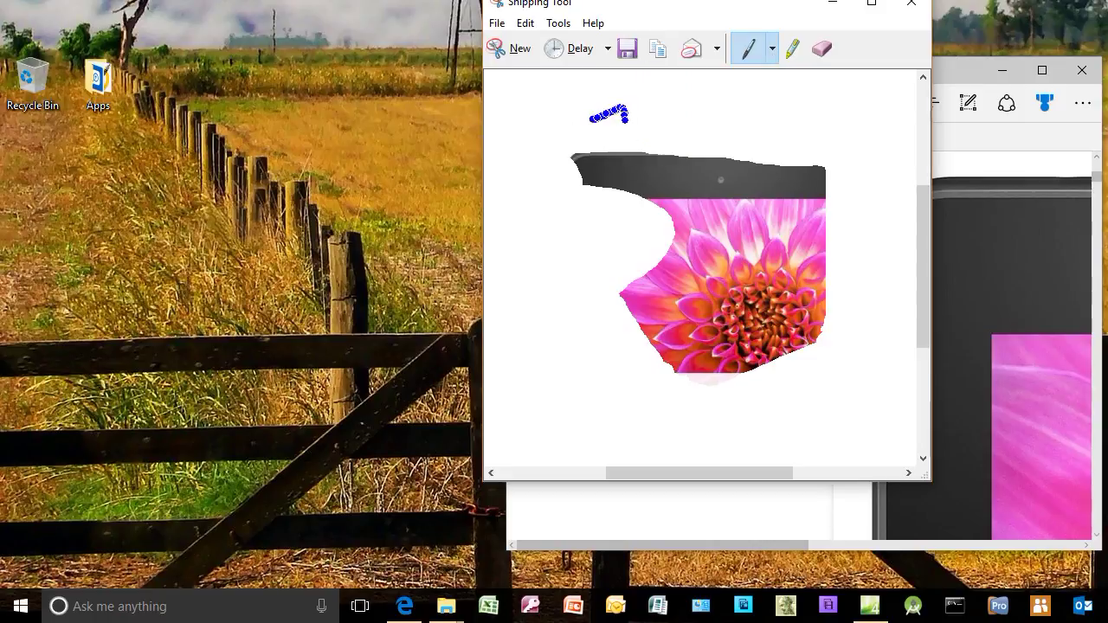
mouse_move(625, 118)
left_mouse_down()
mouse_move(755, 102)
mouse_move(838, 153)
mouse_move(854, 139)
left_mouse_up()
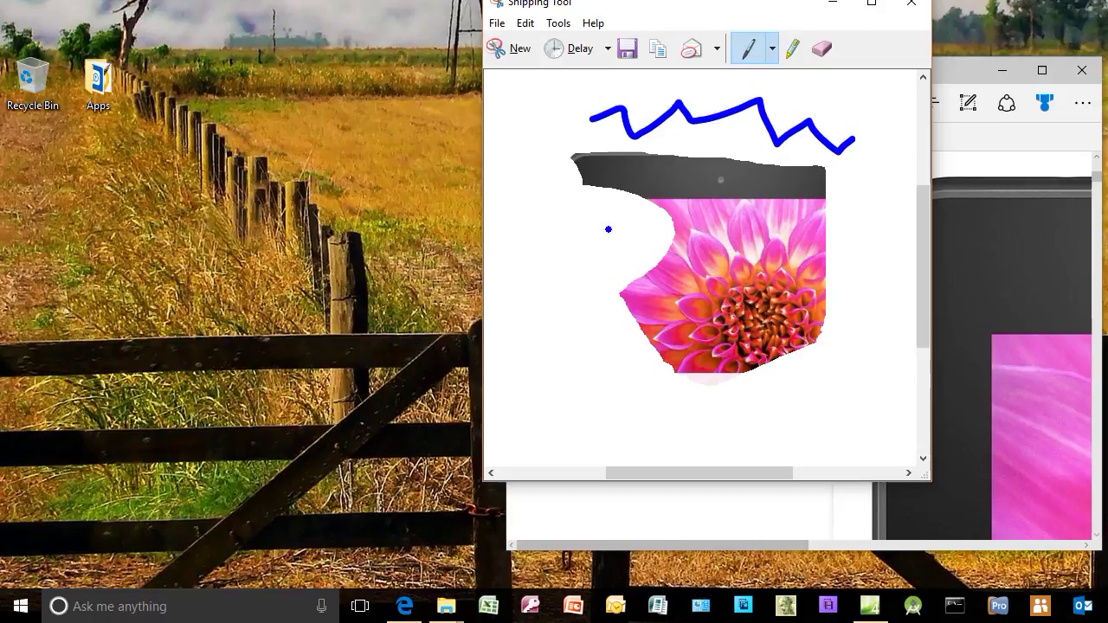
mouse_move(609, 230)
left_mouse_down()
mouse_move(572, 355)
mouse_move(783, 436)
mouse_move(836, 366)
left_mouse_up()
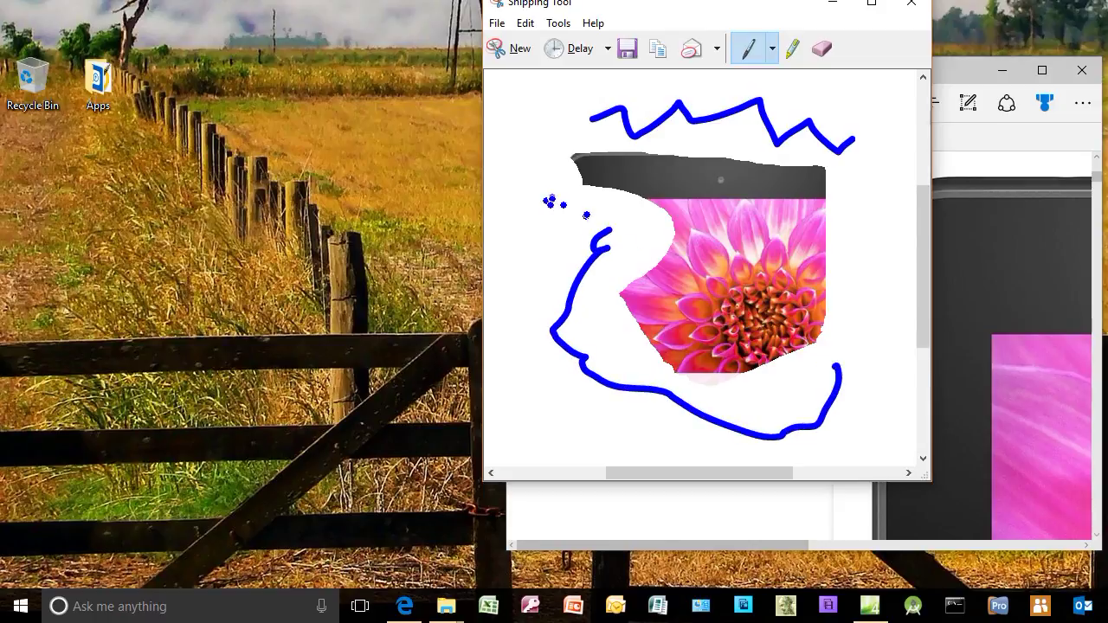
mouse_move(657, 237)
left_mouse_down()
mouse_move(658, 251)
mouse_move(813, 333)
mouse_move(819, 321)
left_mouse_up()
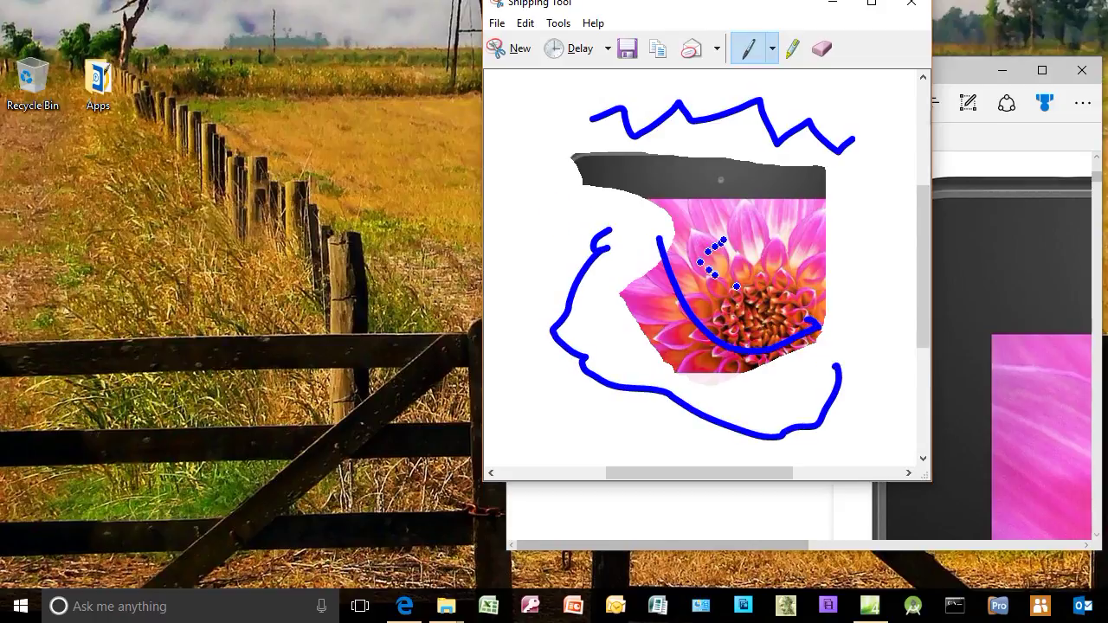
left_click_drag(746, 186, 736, 200)
mouse_move(821, 207)
left_mouse_down()
mouse_move(855, 246)
mouse_move(801, 223)
mouse_move(784, 231)
mouse_move(891, 215)
left_mouse_up()
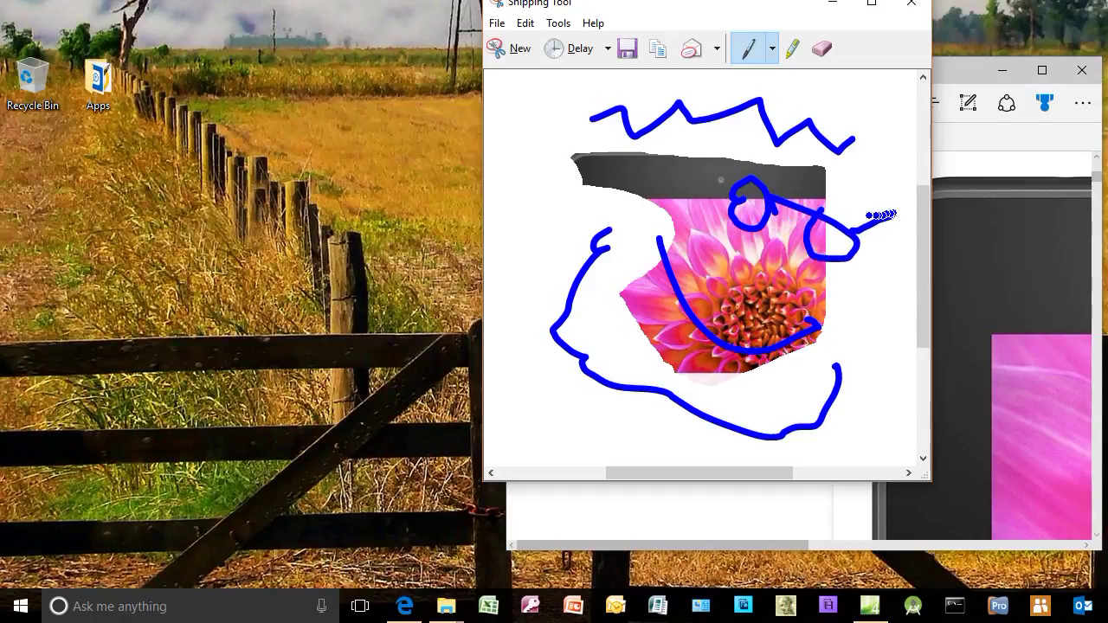
left_click_drag(733, 178, 805, 166)
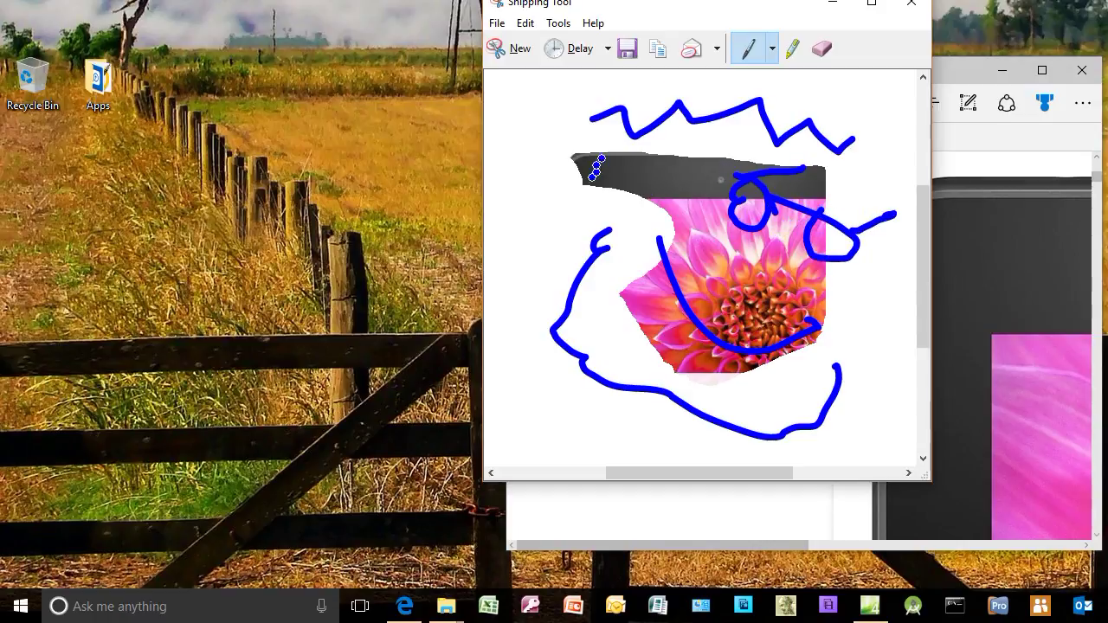
With the Eraser, remove all six blue pen strokes from around and over the flower snip
left_click(822, 50)
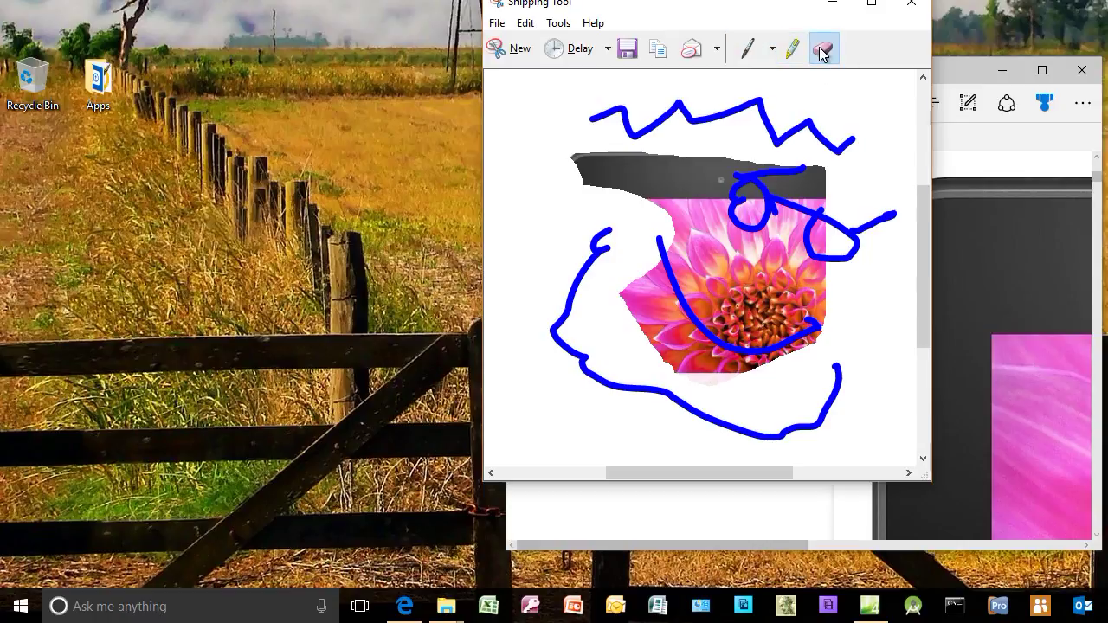
left_click(741, 107)
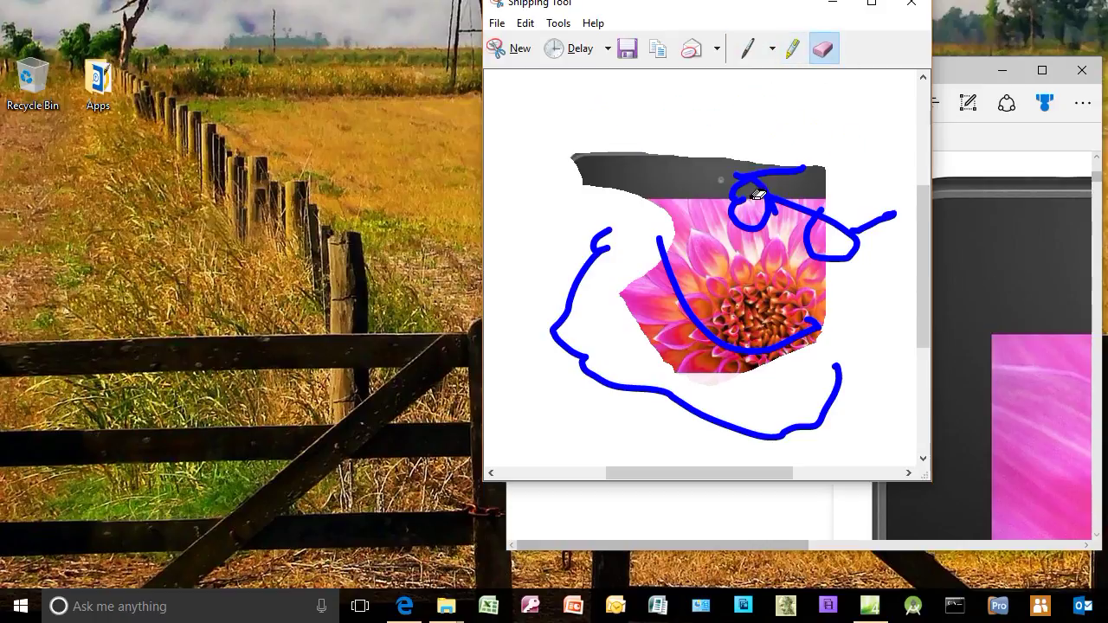
left_click(757, 194)
left_click(789, 171)
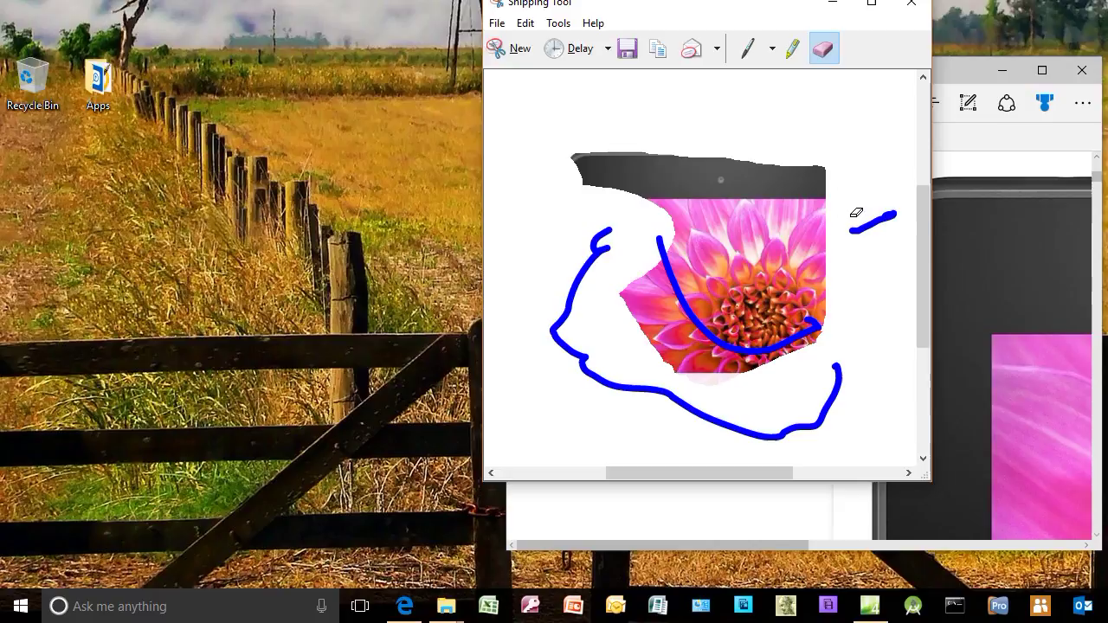
left_click(867, 219)
left_click(597, 253)
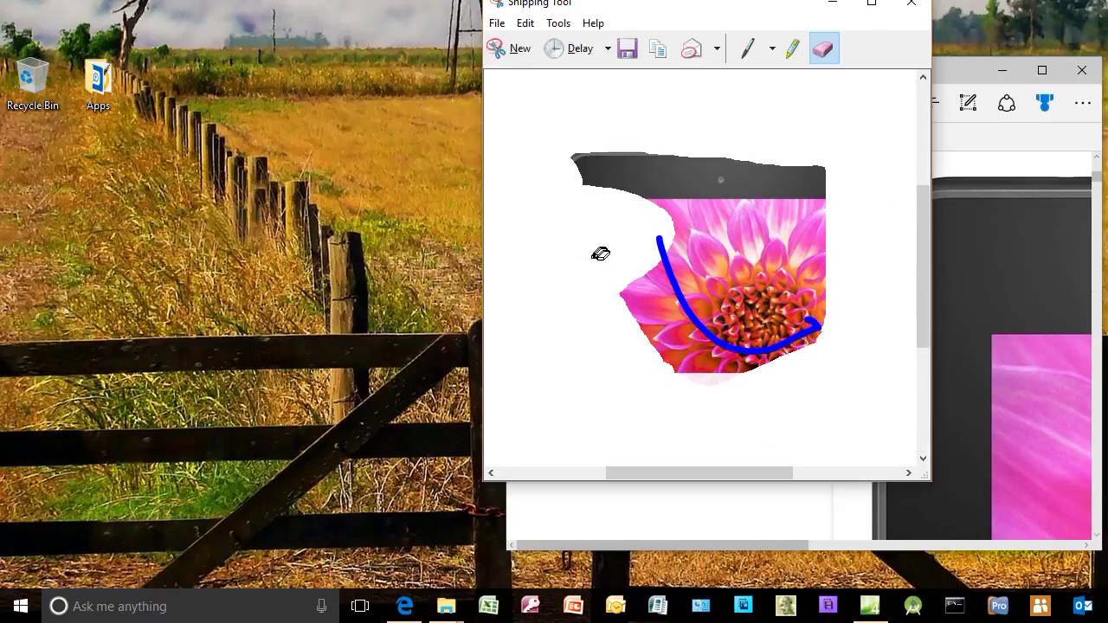
left_click(675, 265)
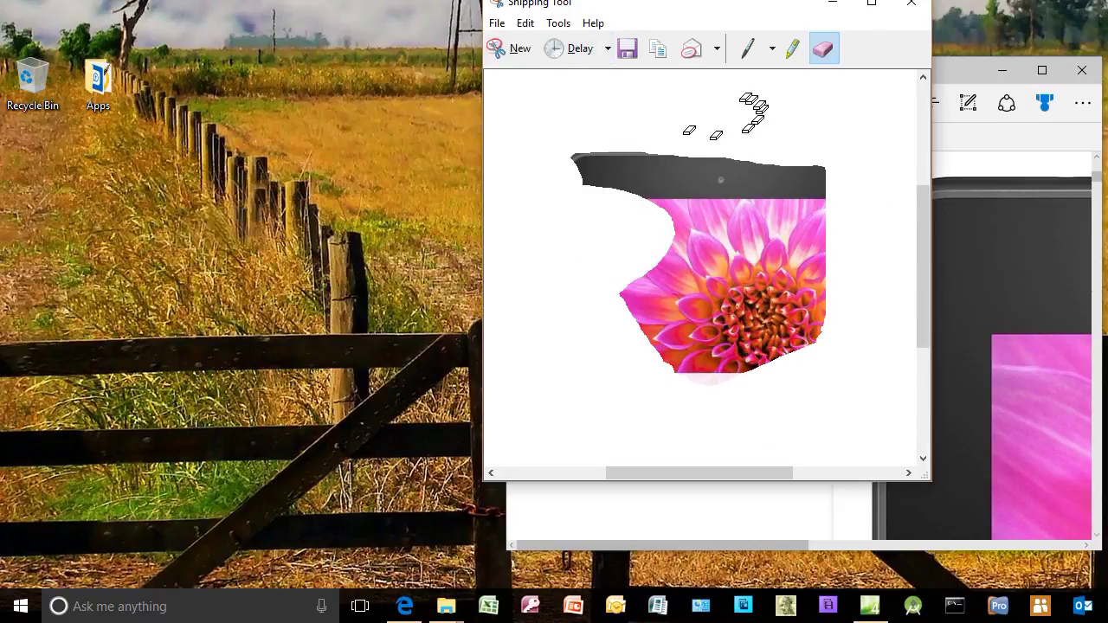
Copy the cleaned snip to the clipboard and bring up the Save As dialog
left_click(717, 49)
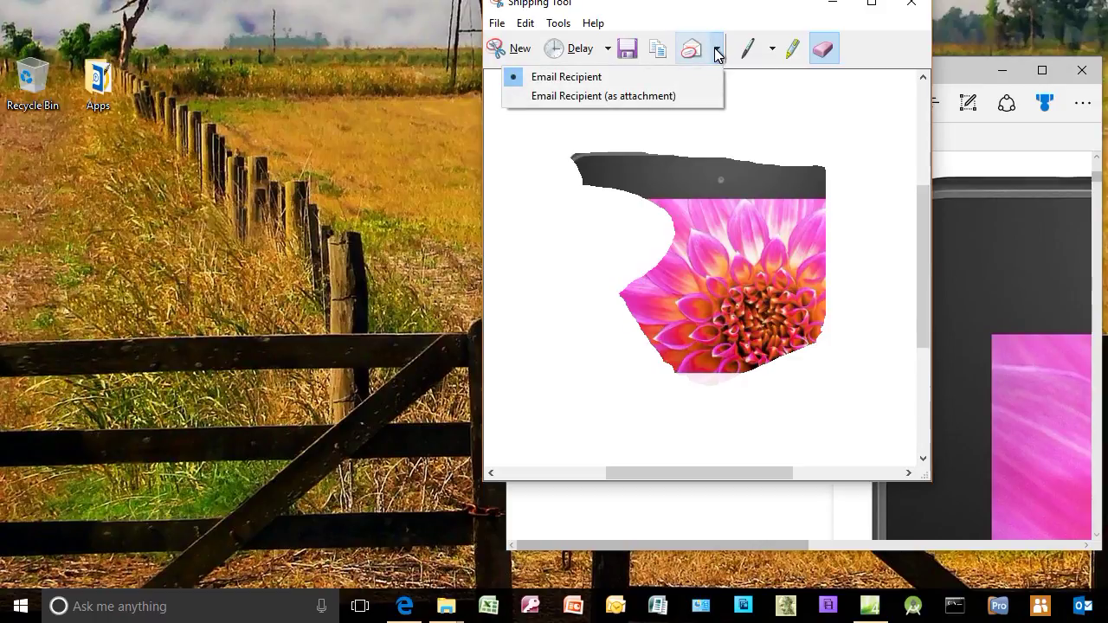
left_click(659, 51)
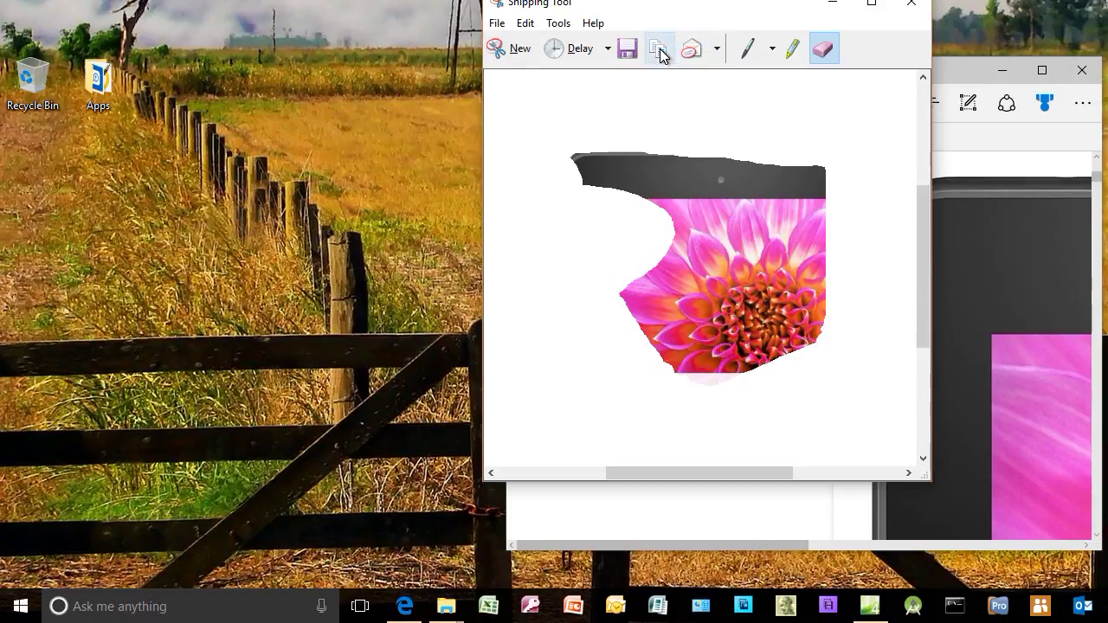
left_click(659, 52)
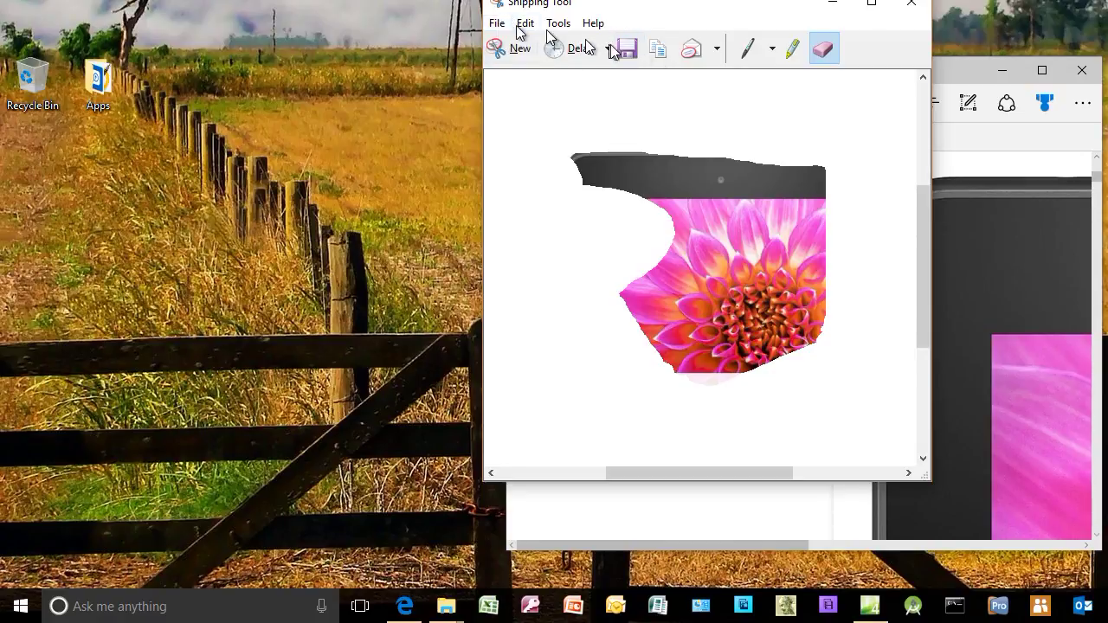
left_click(628, 50)
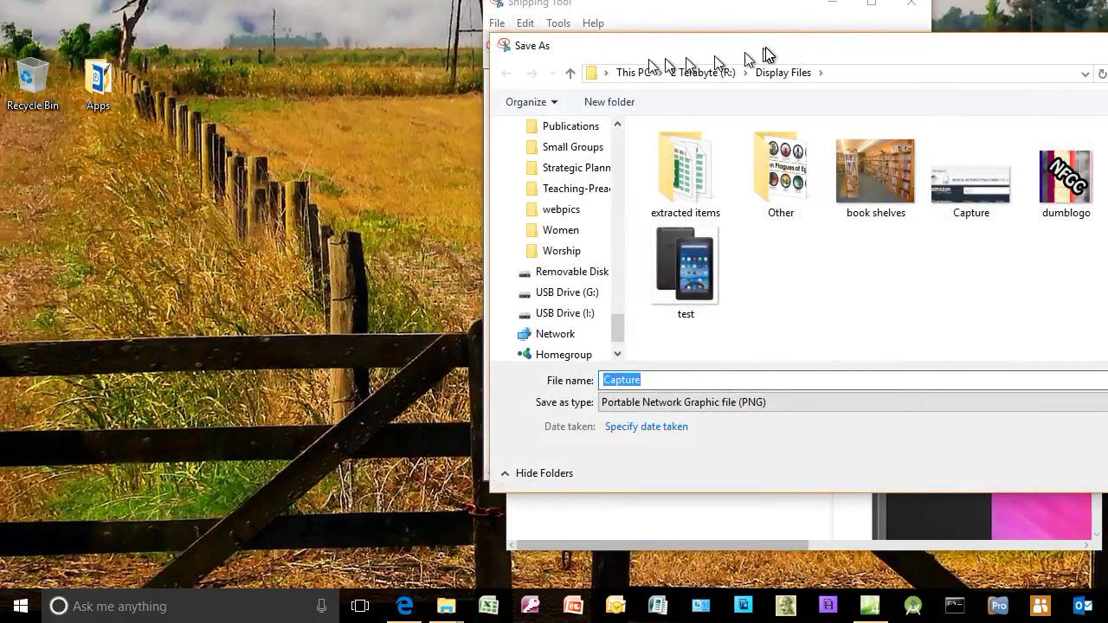
Save the snip as 'test 3' PNG in Display Files
left_click_drag(880, 54, 594, 59)
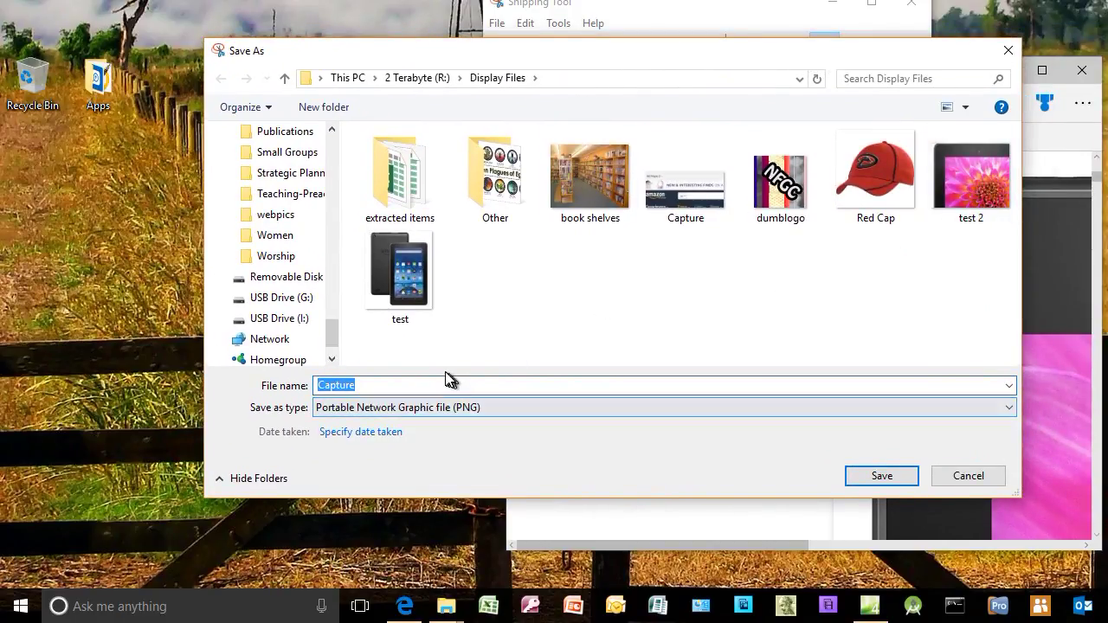
type("teste")
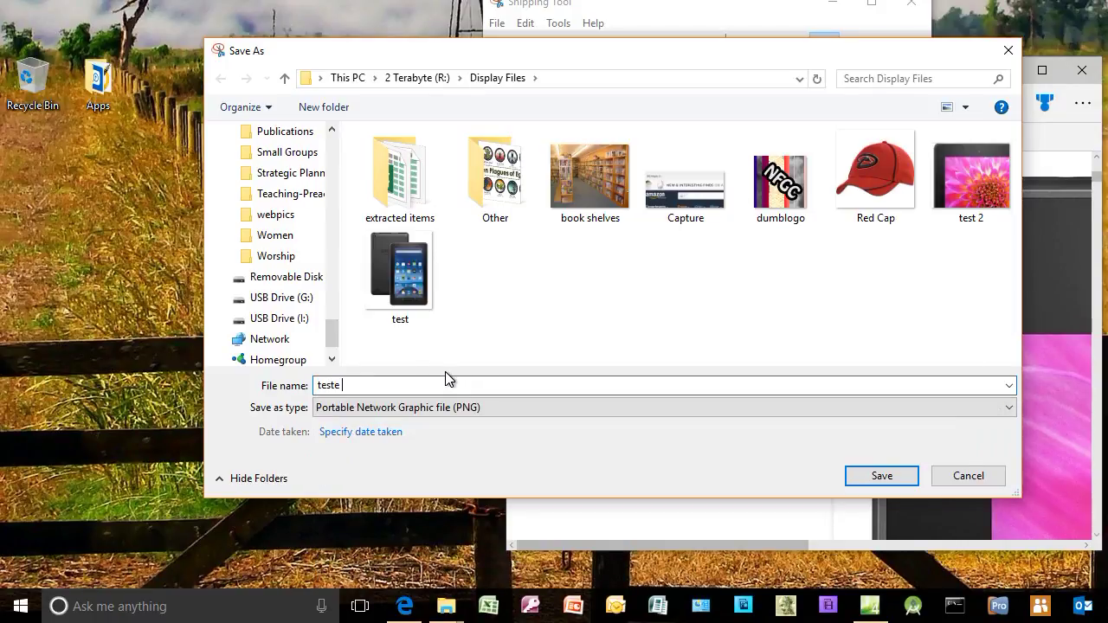
key("BackSpace")
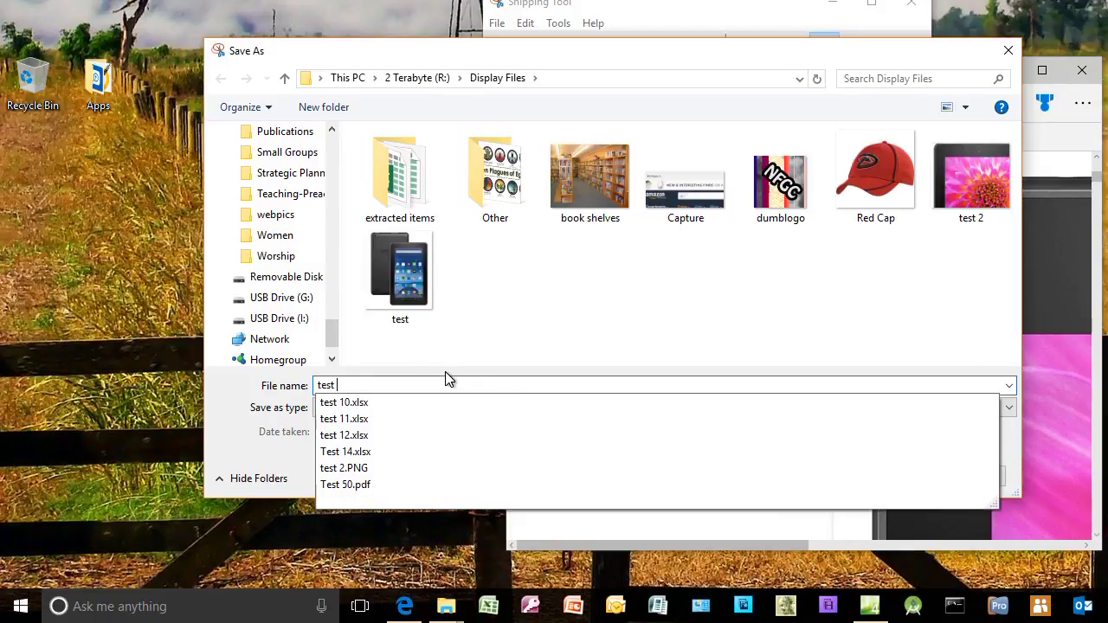
type("3")
key("Return")
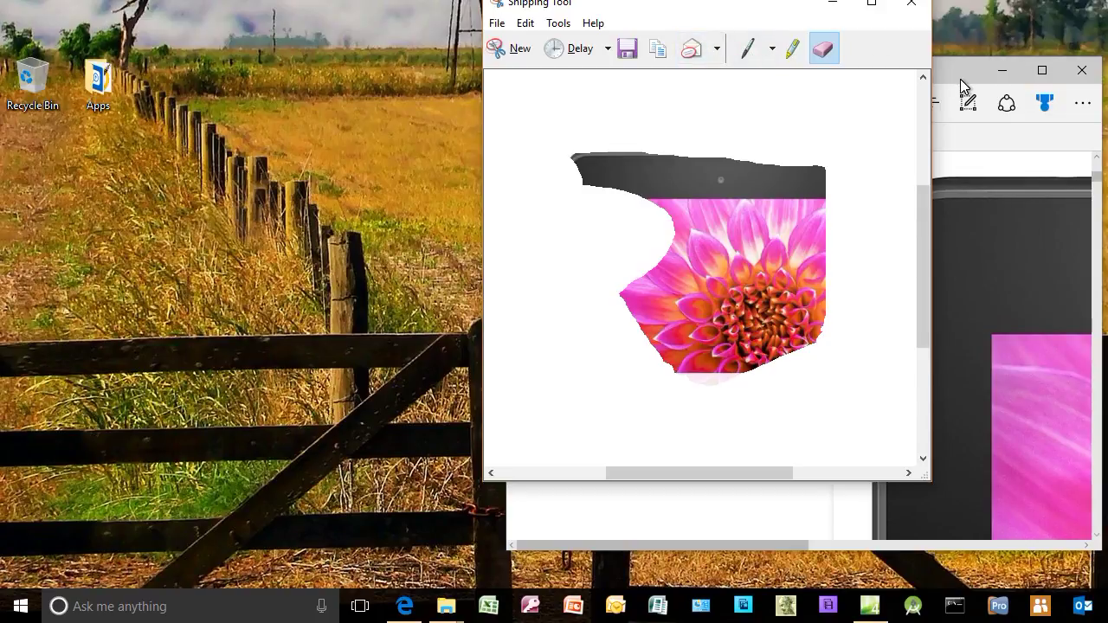
Close the Snipping Tool window to return to the Amazon tablet page in Edge
left_click(911, 3)
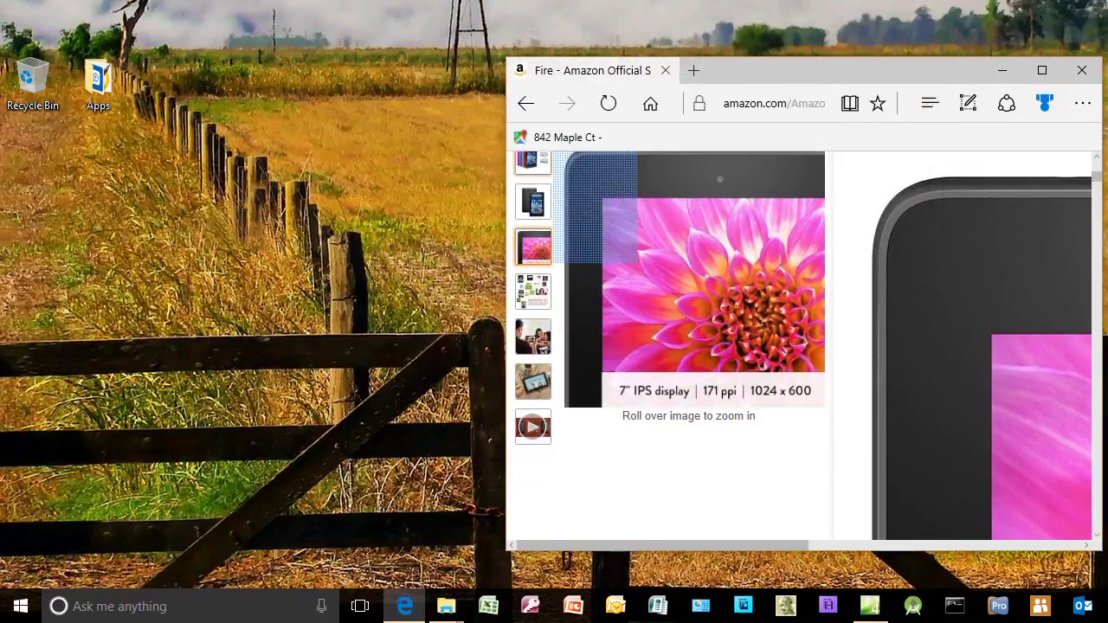